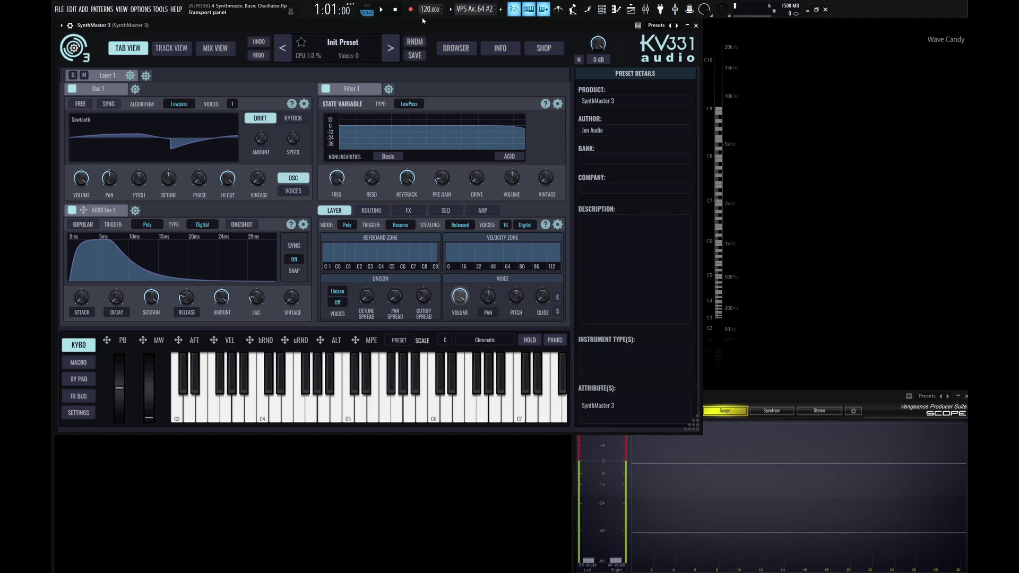
Step: Load the Init preset and raise Osc 1's volume to 1.000
left_click(341, 42)
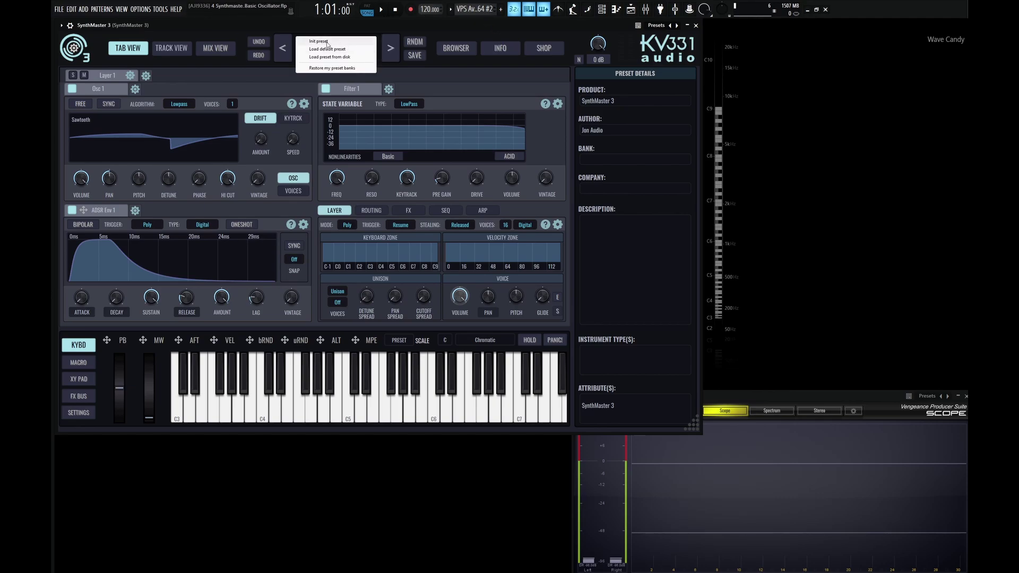
left_click(327, 42)
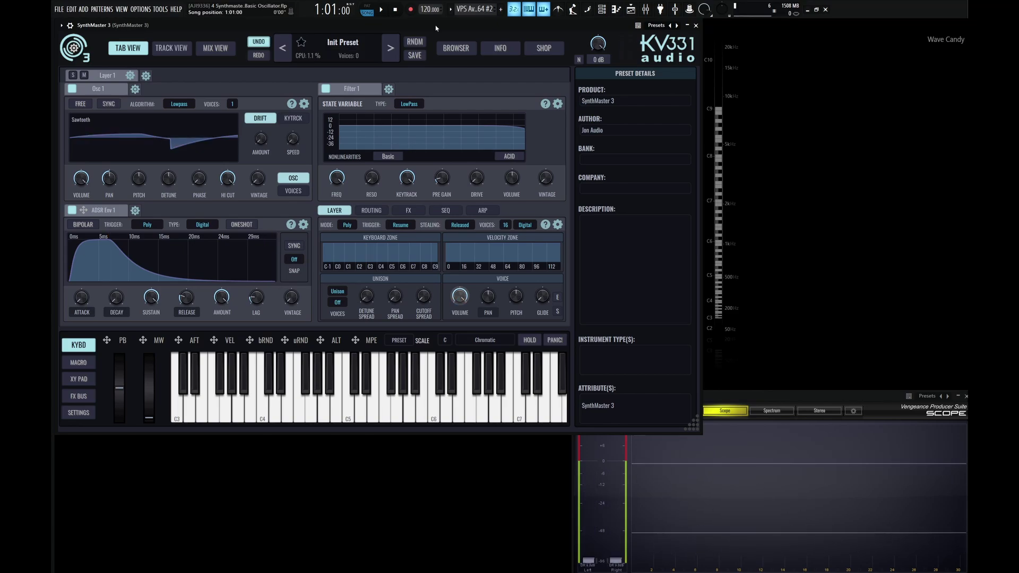
mouse_move(237, 160)
mouse_move(82, 183)
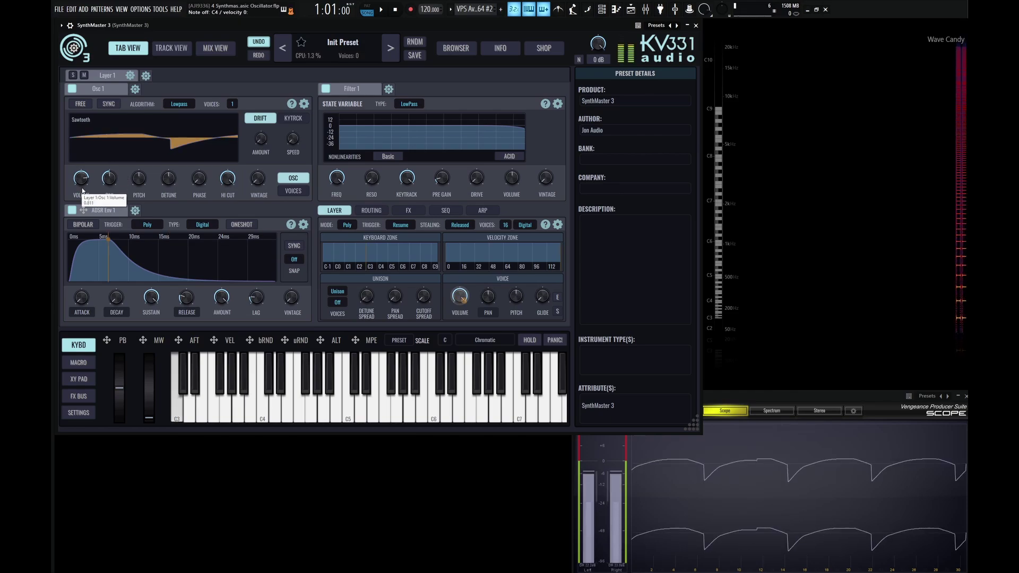
mouse_move(82, 183)
left_mouse_down()
mouse_move(89, 215)
mouse_move(81, 172)
left_mouse_up()
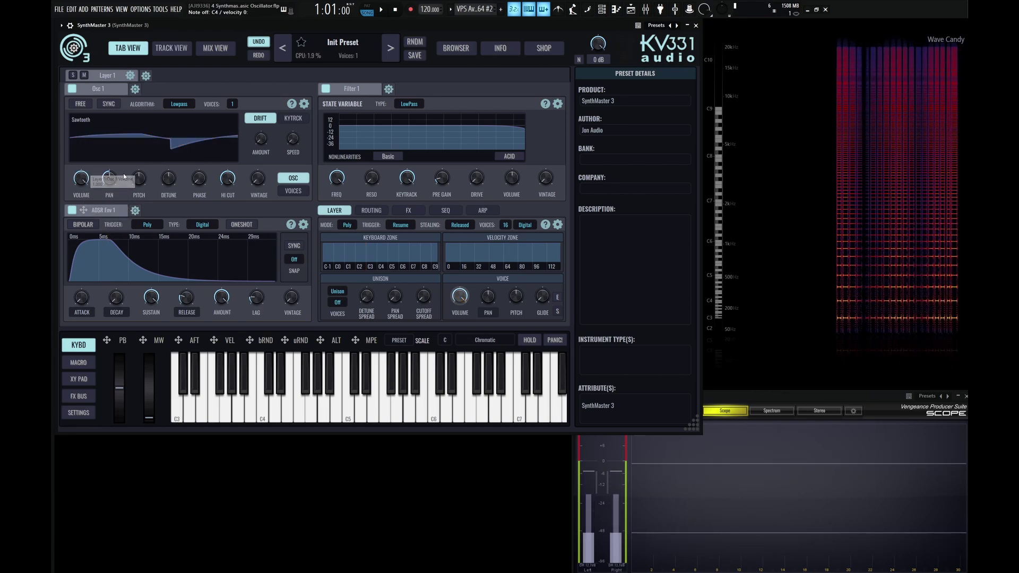
Step: Pan Osc 1 toward the left channel and reset its pan to the centre default
mouse_move(119, 185)
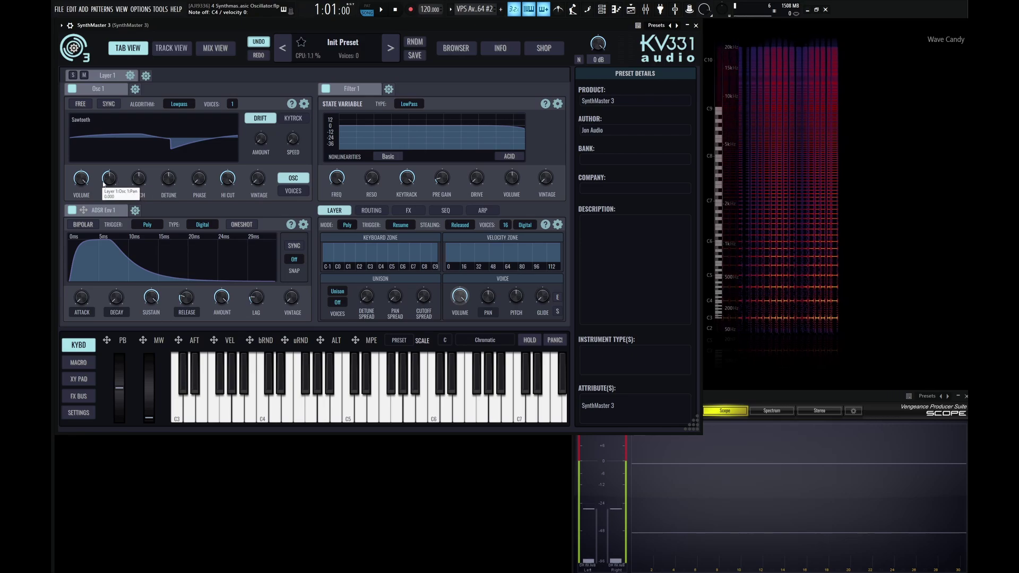
left_click_drag(119, 185, 109, 211)
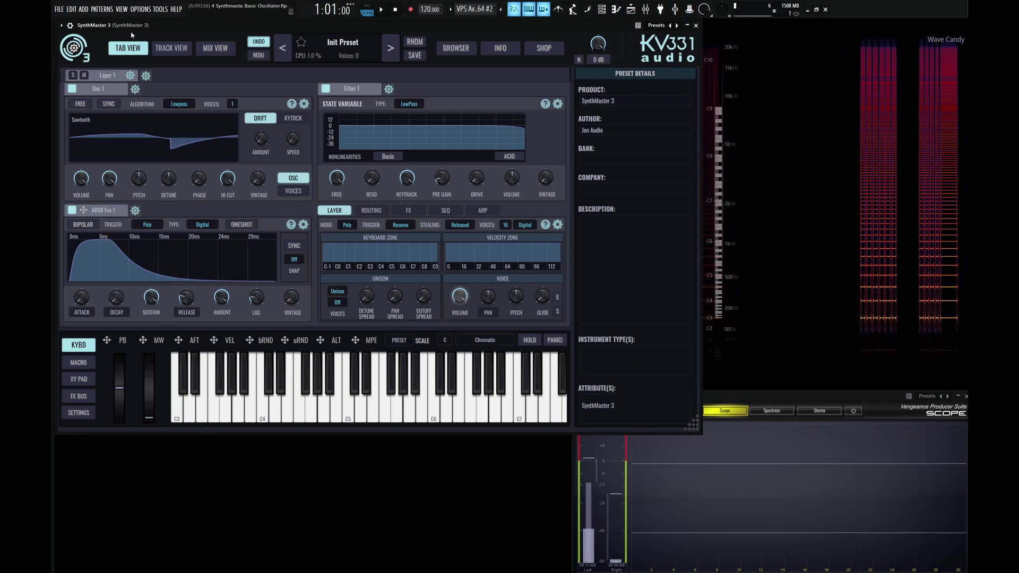
double_click(109, 183)
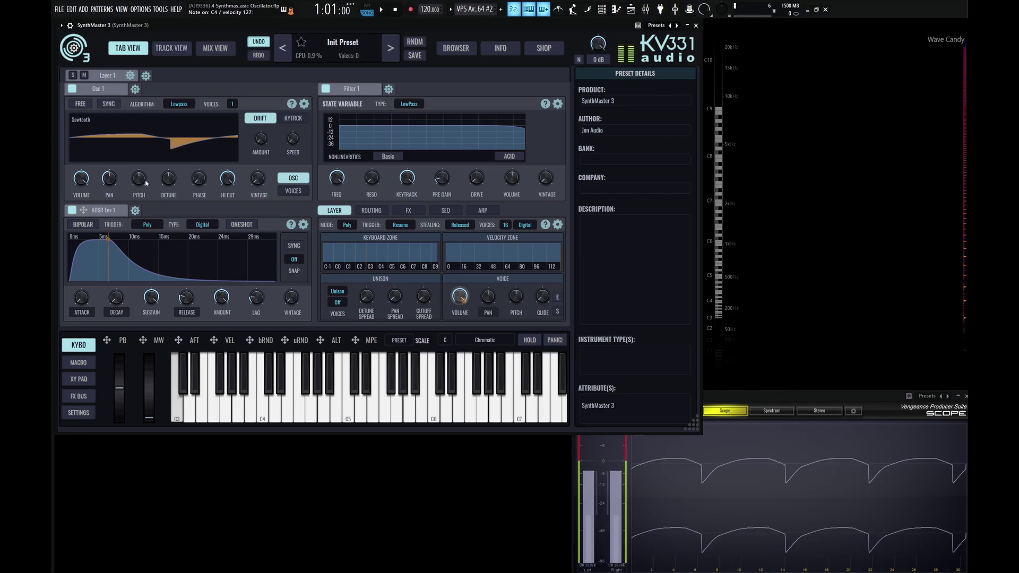
Step: Sweep Osc 1's pitch up and down and reset it to its default value
mouse_move(141, 179)
left_mouse_down()
mouse_move(143, 168)
mouse_move(147, 188)
mouse_move(150, 178)
left_mouse_up()
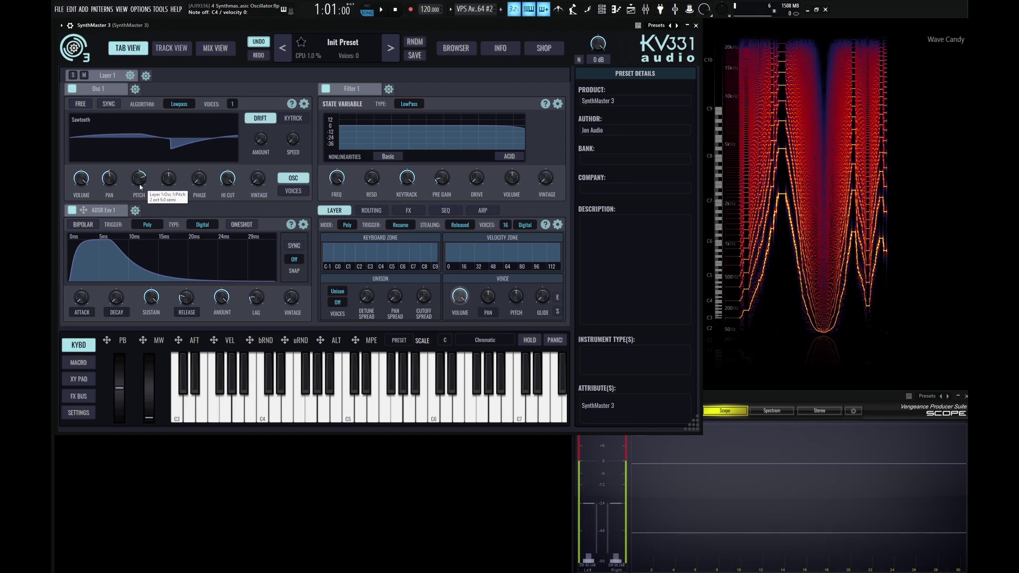
right_click(149, 187)
left_click(171, 200)
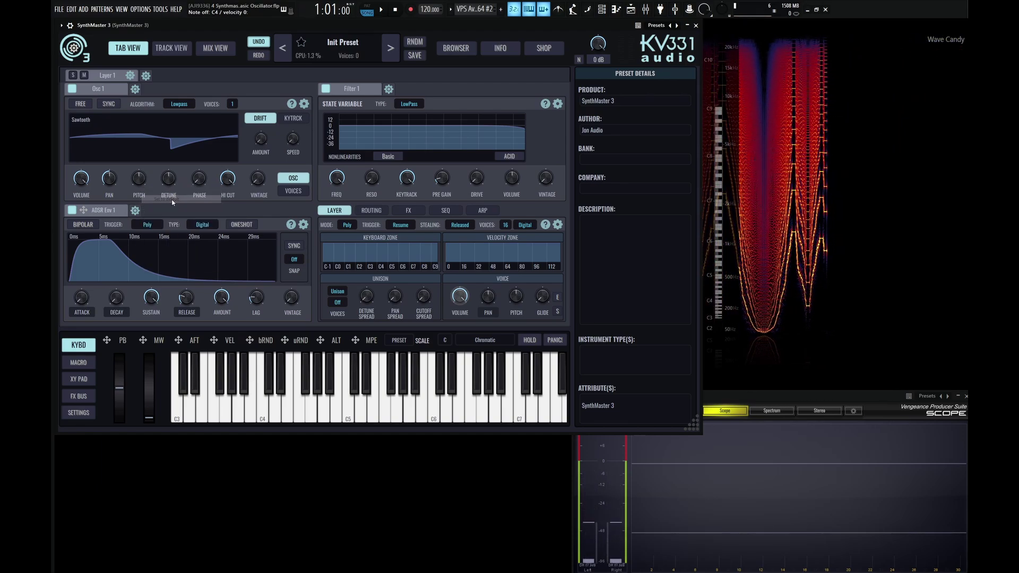
Step: Set Osc 1's pitch to a preset value of -1 octave with a semitone offset
right_click(141, 184)
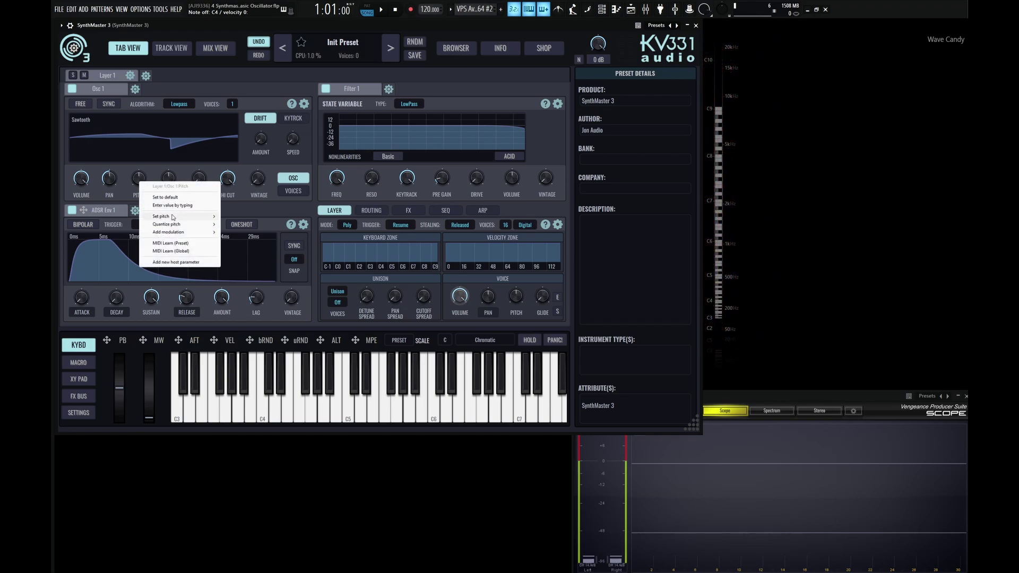
mouse_move(172, 217)
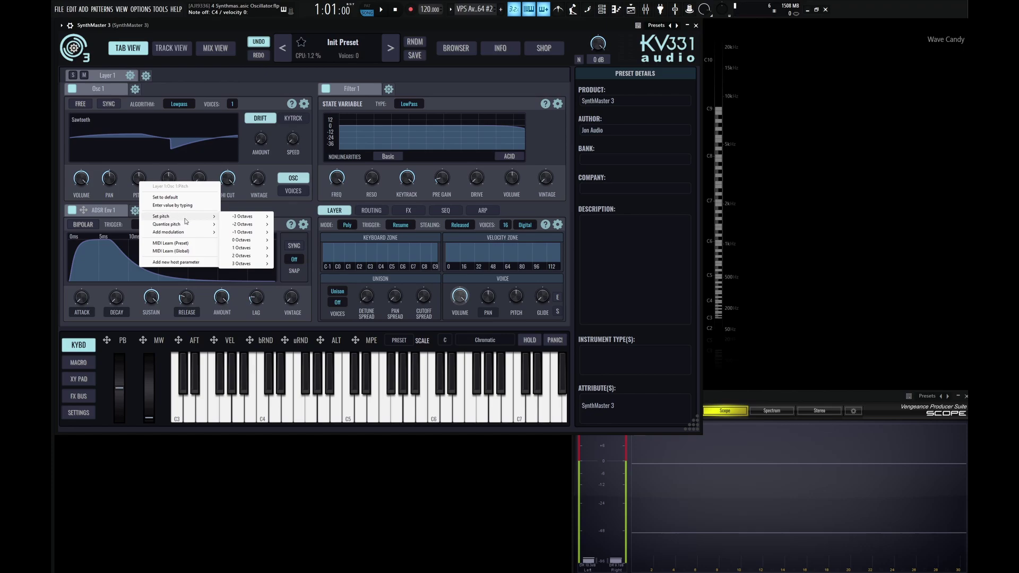
mouse_move(244, 219)
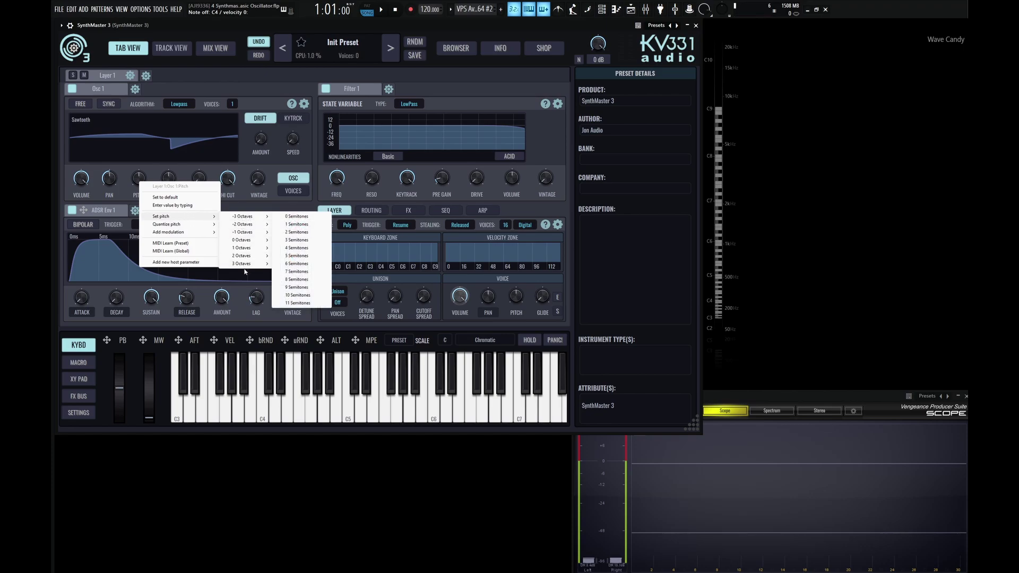
mouse_move(253, 247)
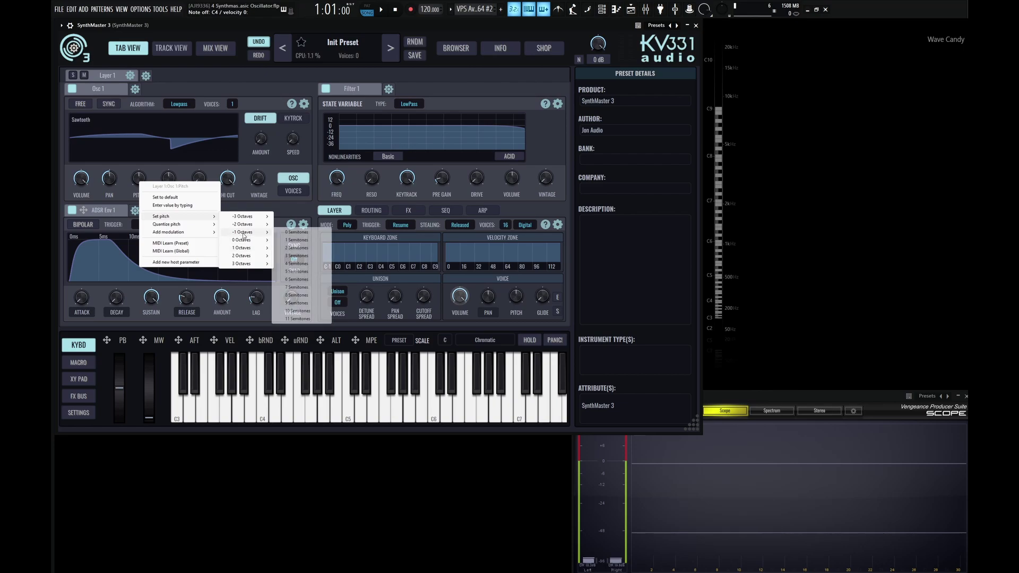
left_click(304, 241)
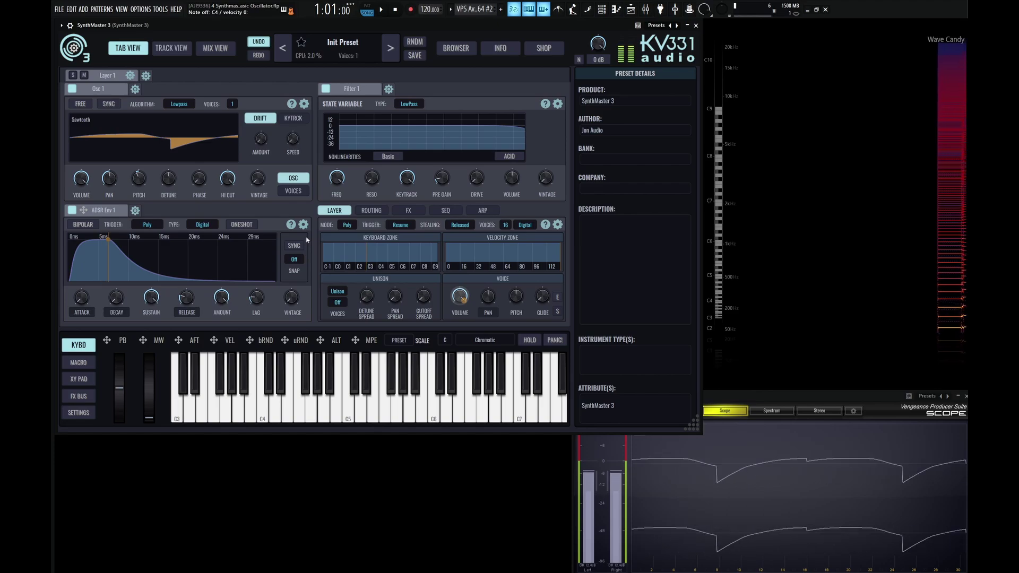
Step: Examine the scale categories offered for quantizing Osc 1's pitch, including the 8 Tone scales
right_click(140, 183)
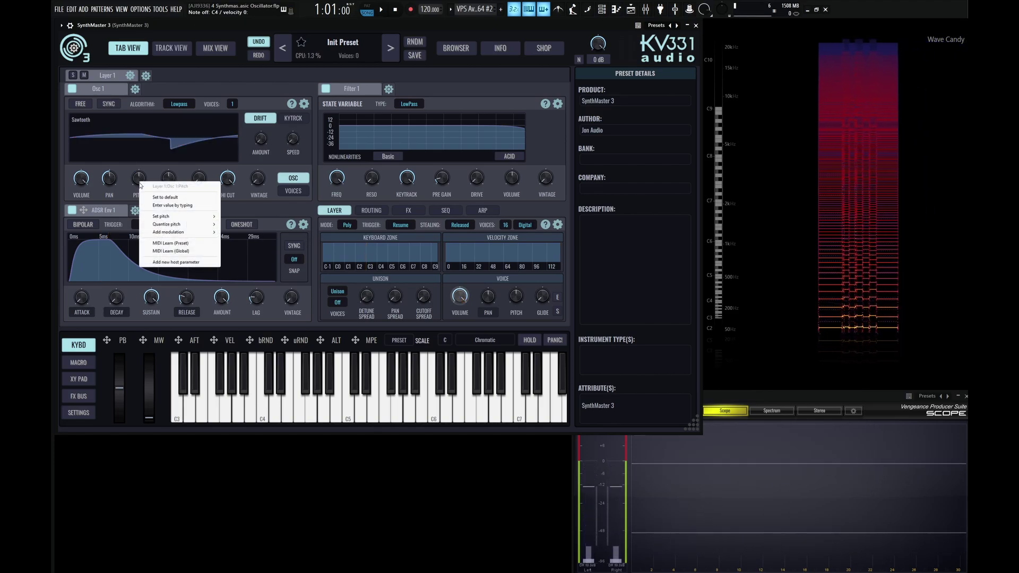
mouse_move(203, 225)
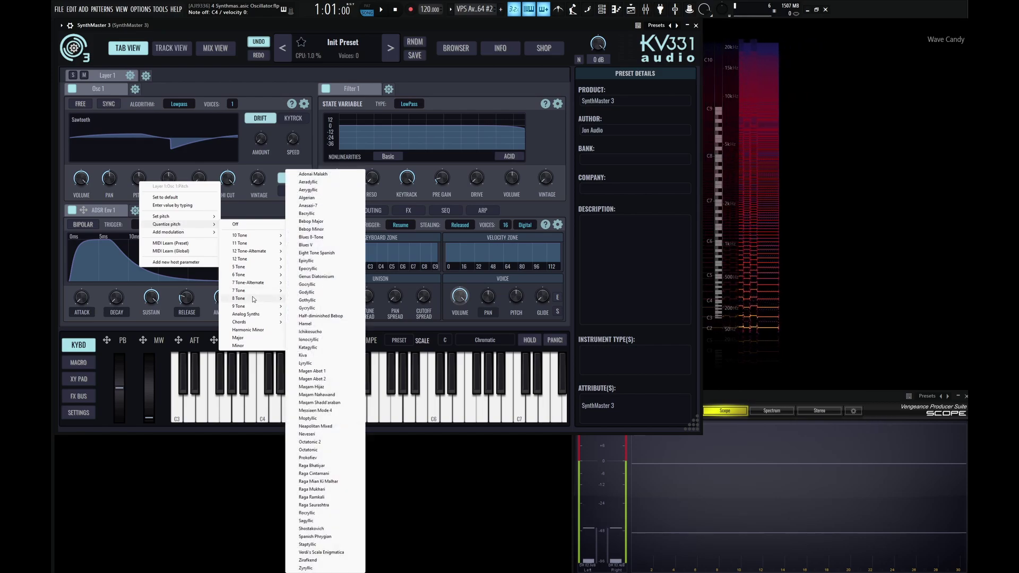
left_click(245, 215)
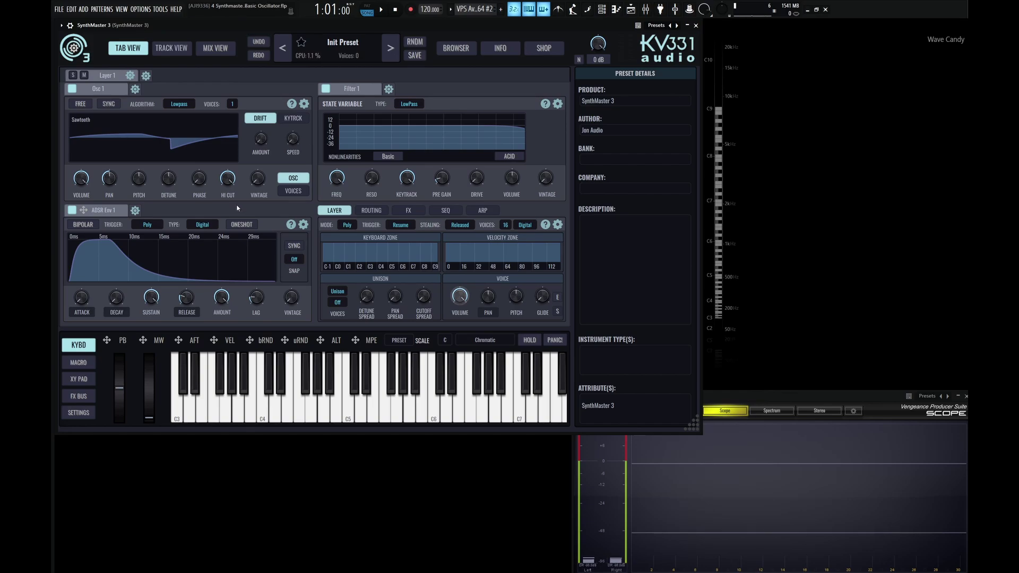
Step: Quantize Osc 1's pitch to the Minor scale
right_click(139, 183)
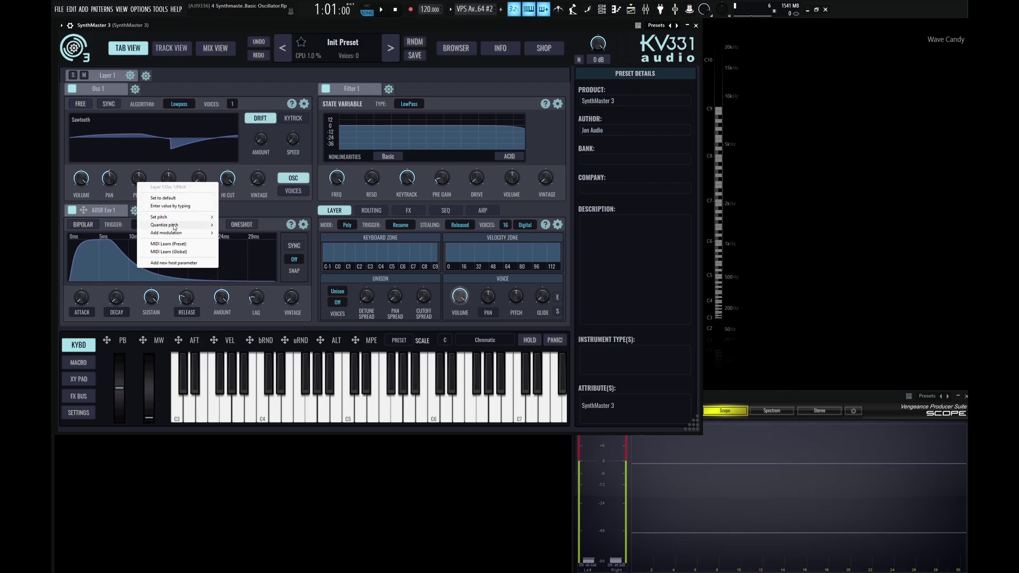
mouse_move(175, 227)
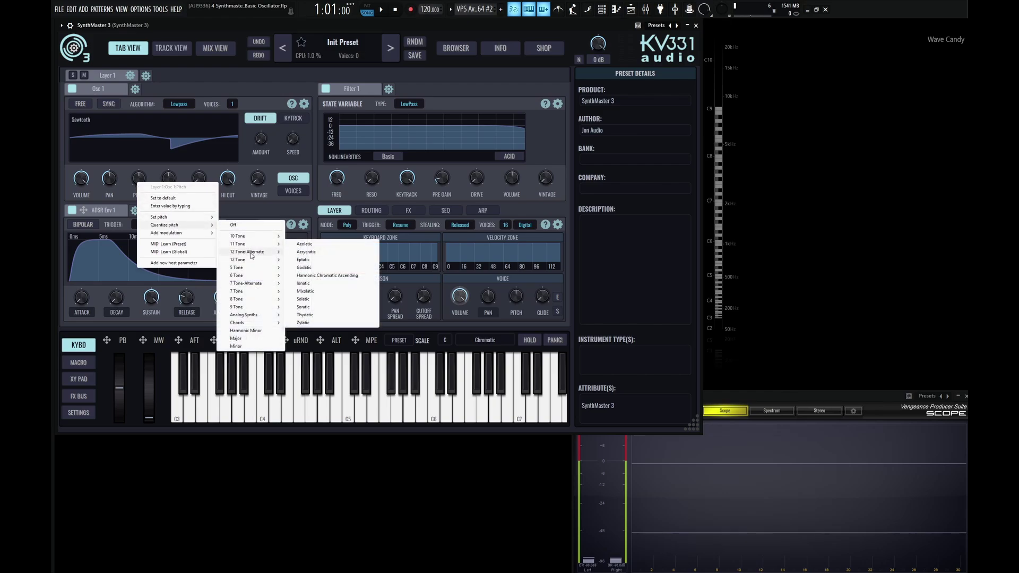
mouse_move(252, 303)
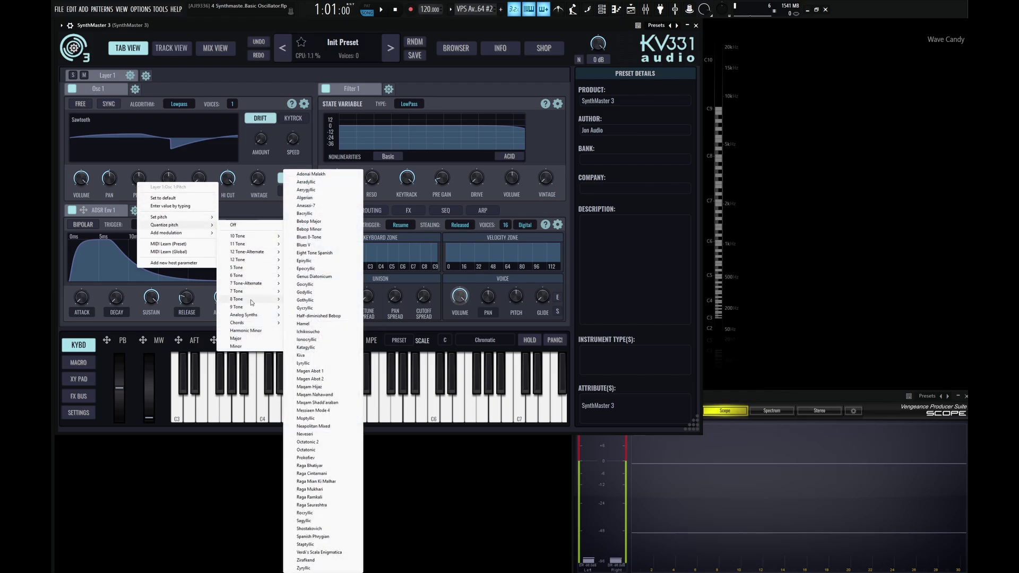
left_click(245, 347)
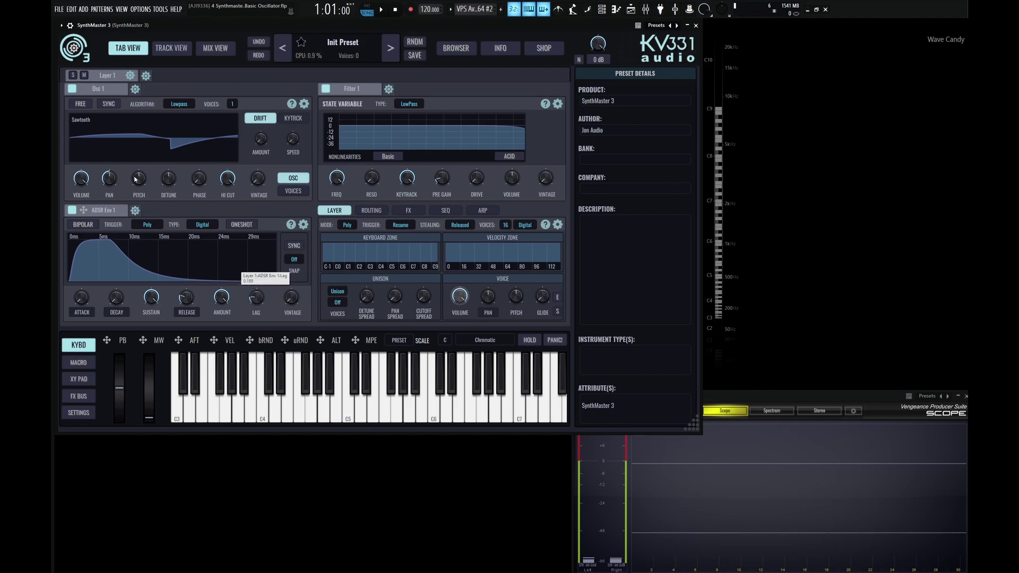
Step: Add a new LFO to Layer 1 and load the Saw Down waveform from the Basic category into it
left_click(135, 211)
mouse_move(156, 225)
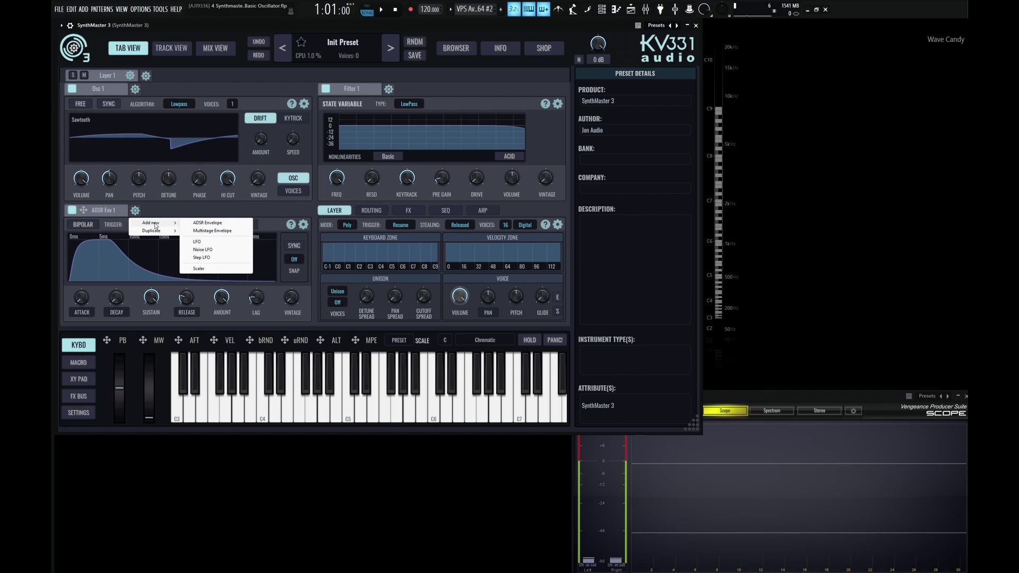
left_click(212, 242)
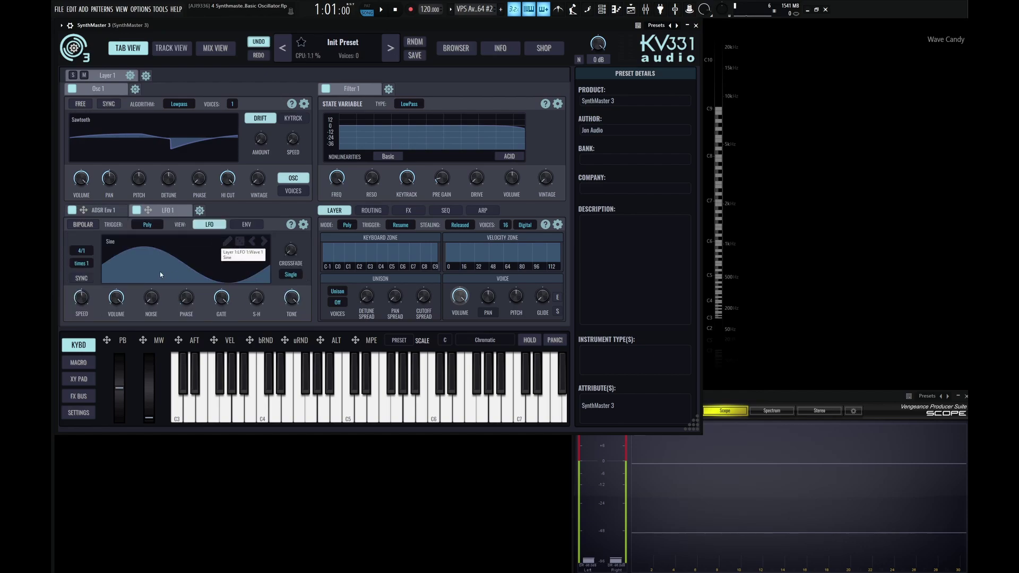
left_click(166, 262)
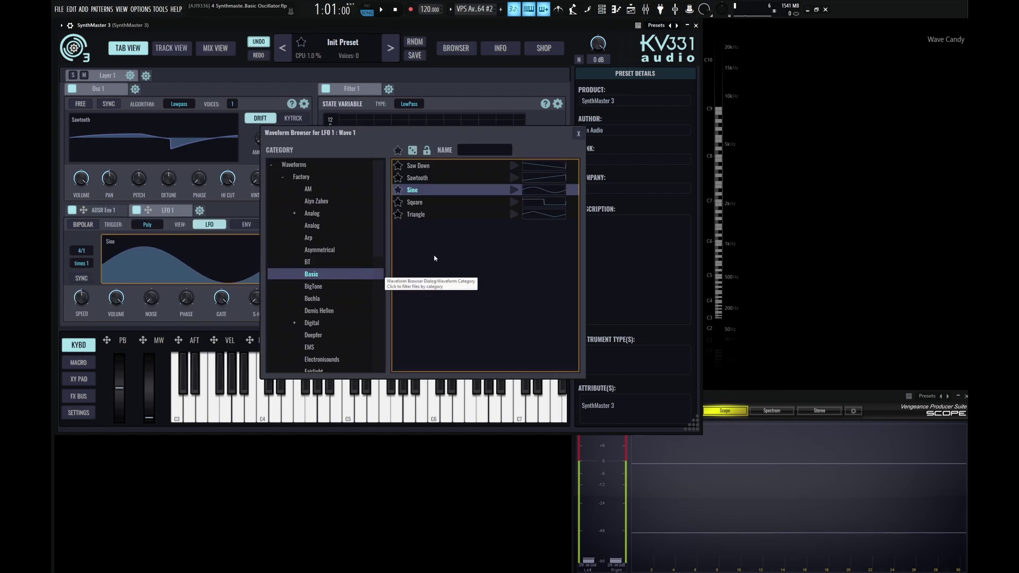
left_click(434, 169)
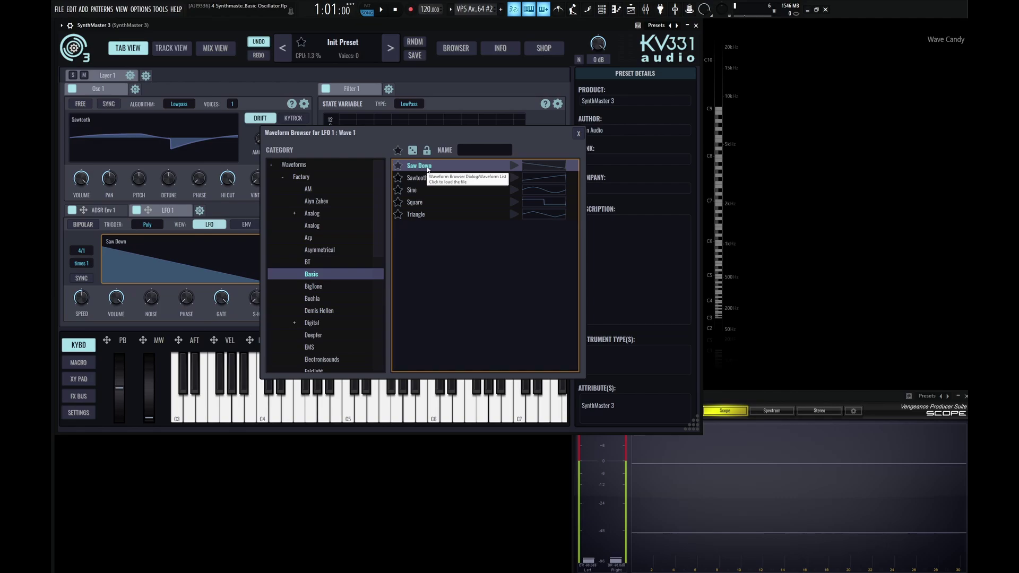
double_click(428, 169)
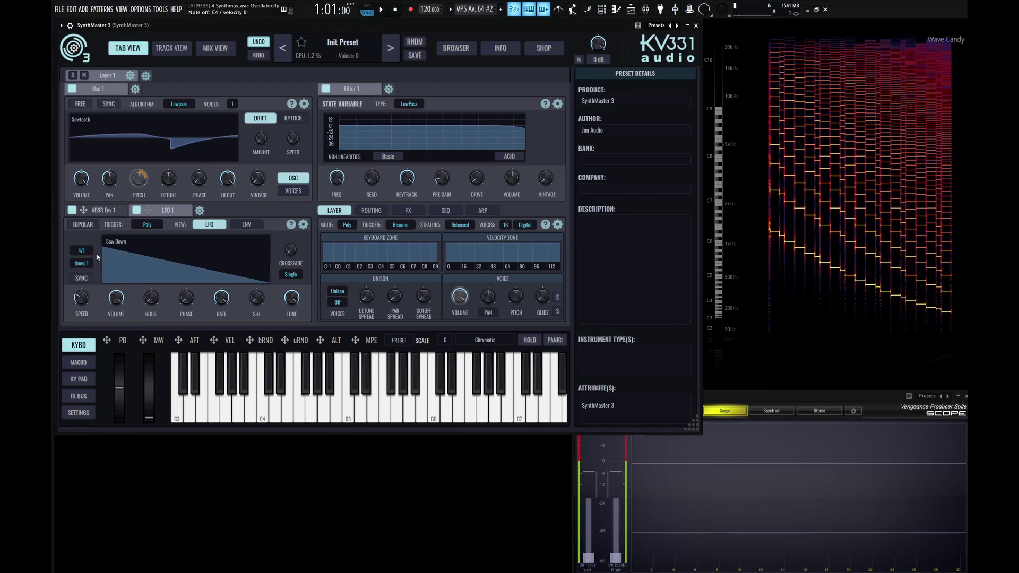
Step: Change Osc 1's pitch quantization to the Lycrian scale from the 7 Tone group
right_click(138, 178)
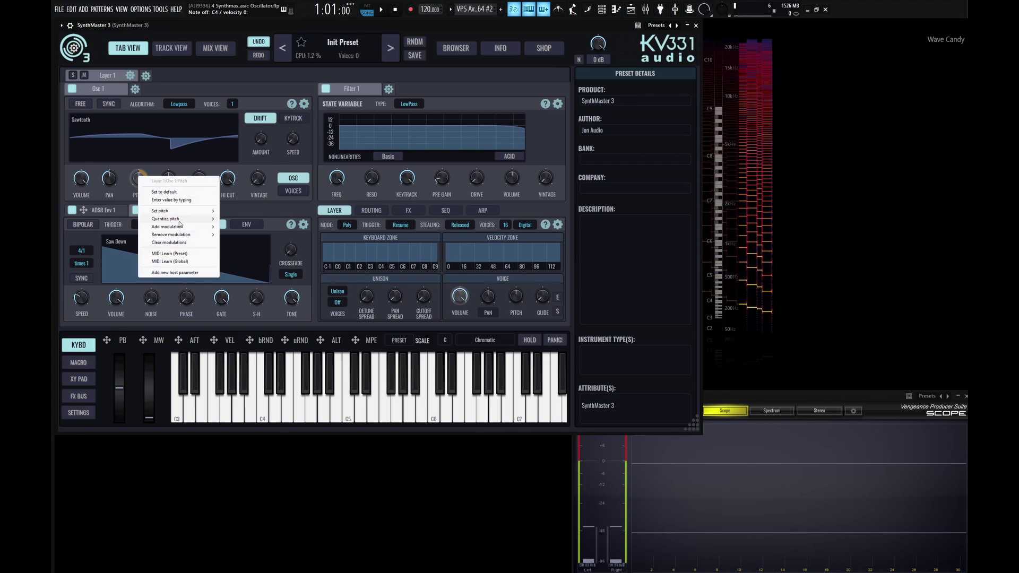
mouse_move(176, 219)
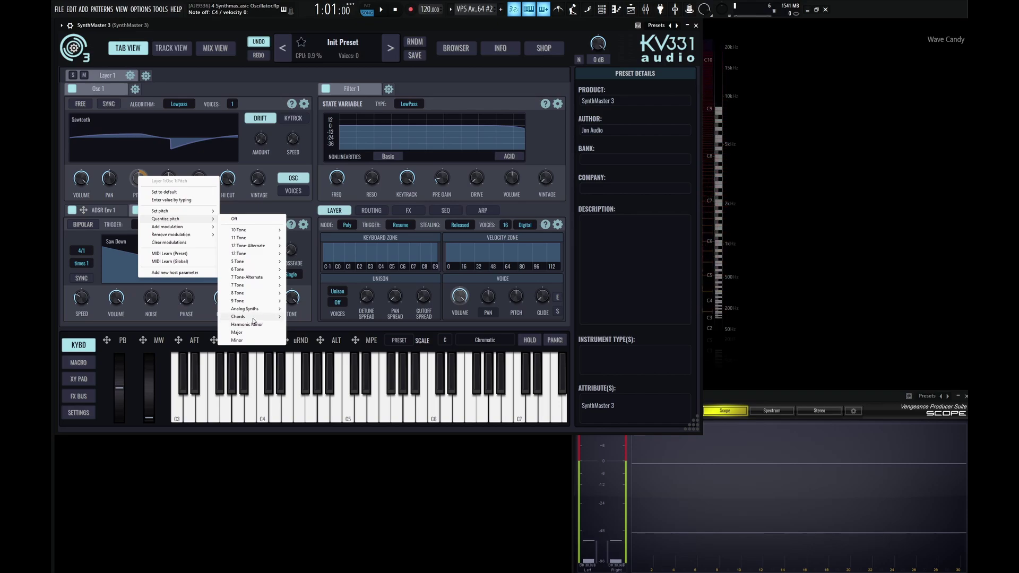
mouse_move(256, 287)
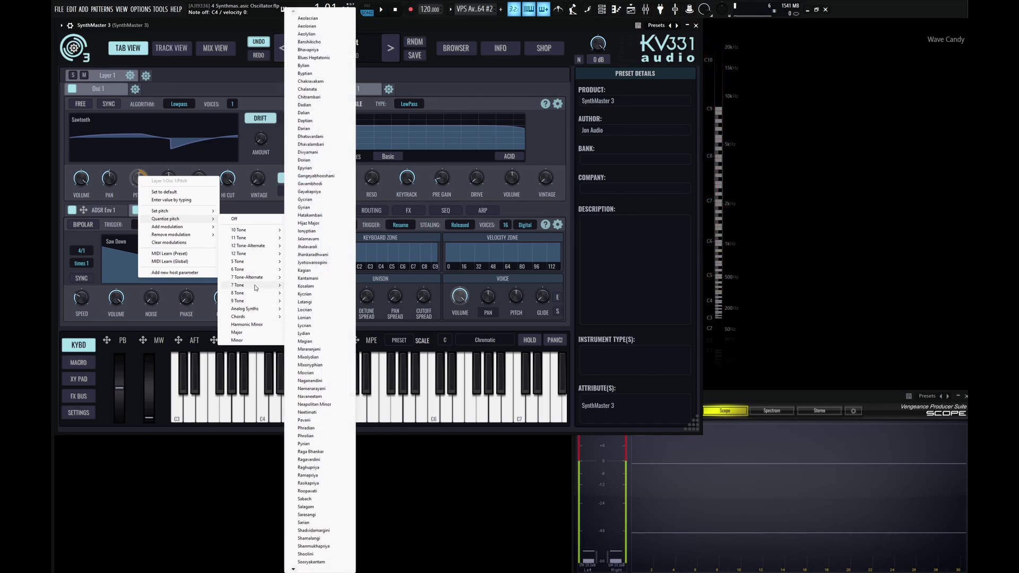
left_click(320, 326)
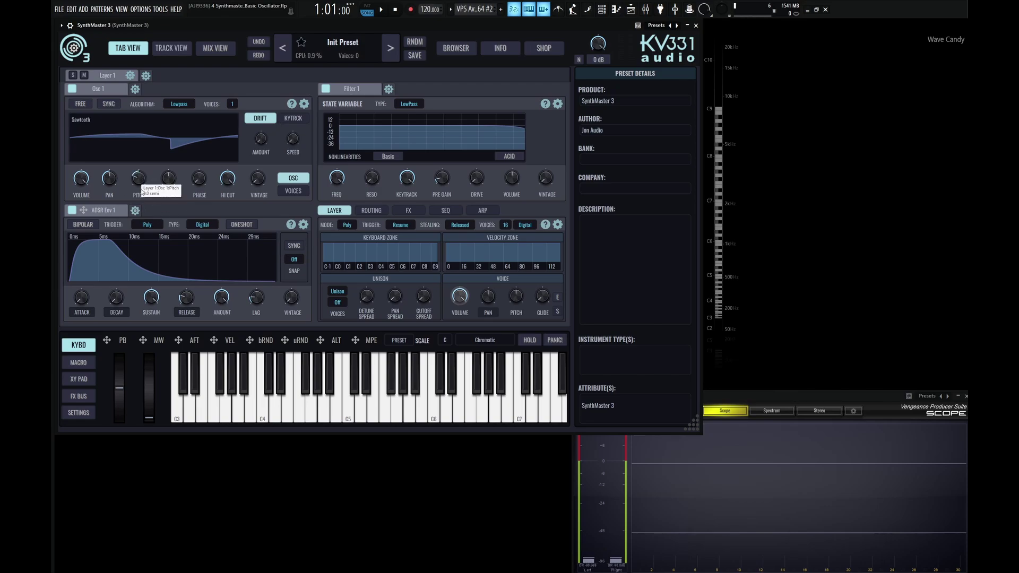
Step: Adjust Osc 1's pitch in semitone steps and check the preset octave values offered for it
left_click_drag(137, 179, 136, 178)
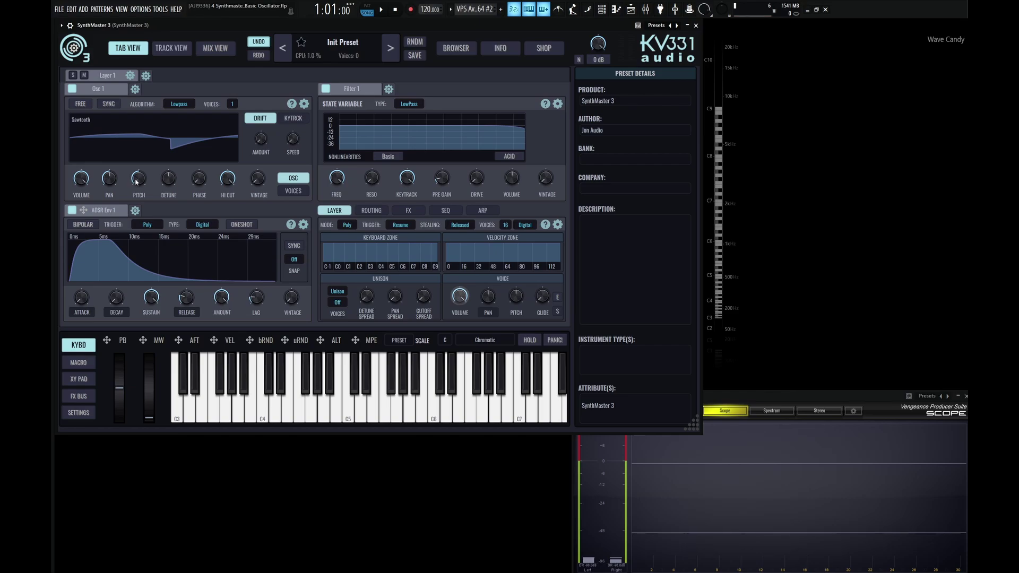
left_click_drag(140, 182, 143, 88)
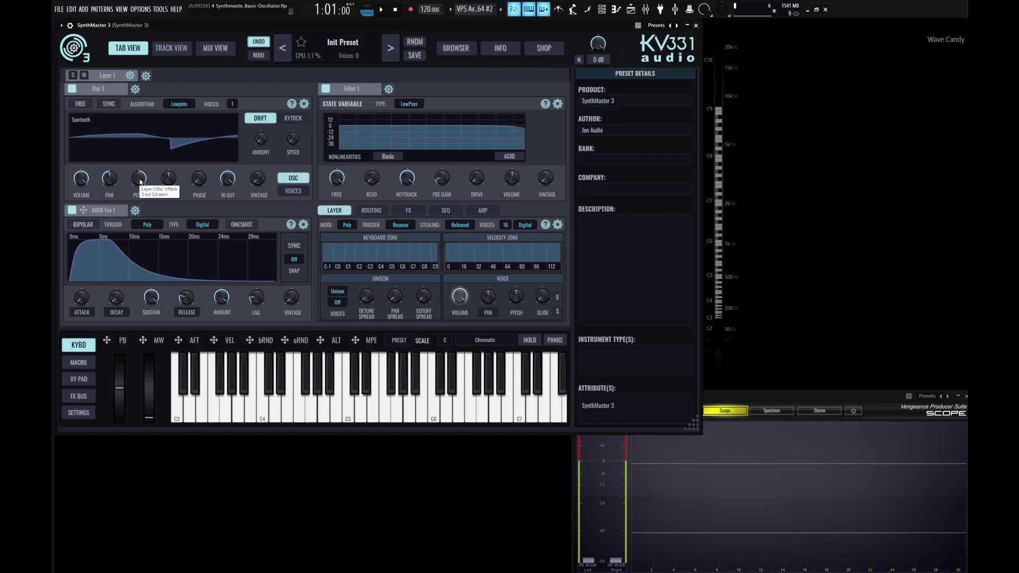
right_click(141, 182)
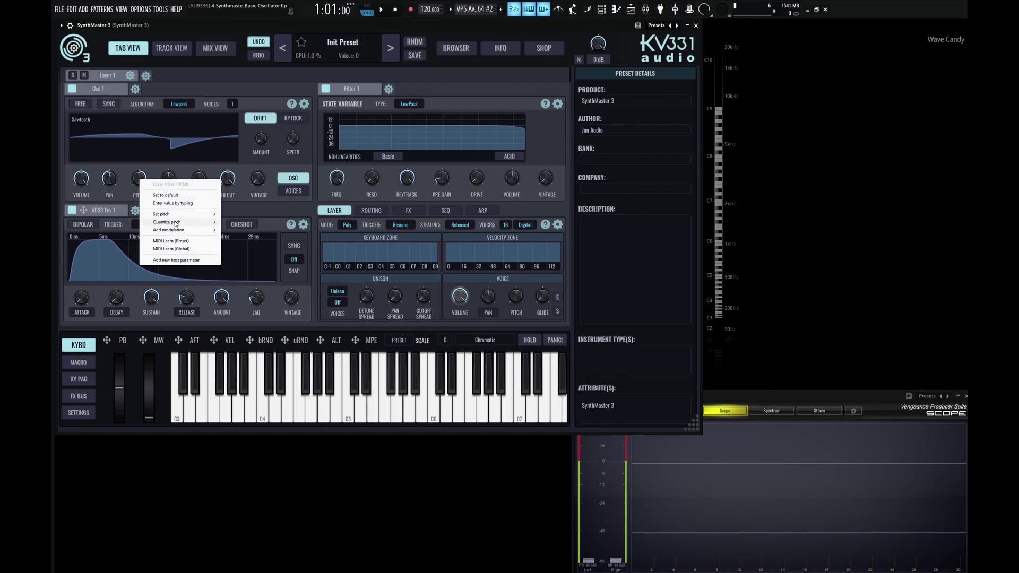
mouse_move(177, 216)
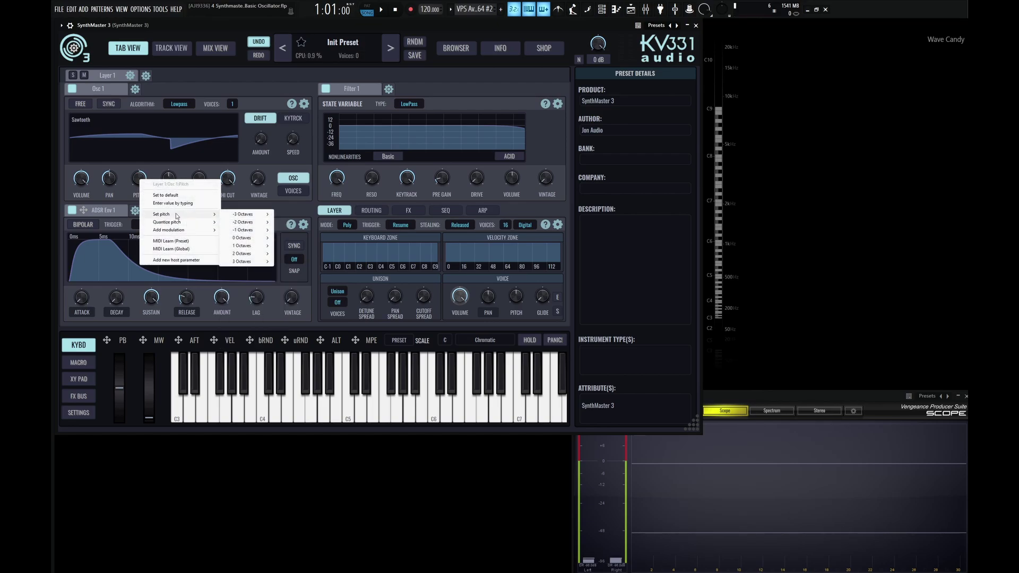
left_click(184, 171)
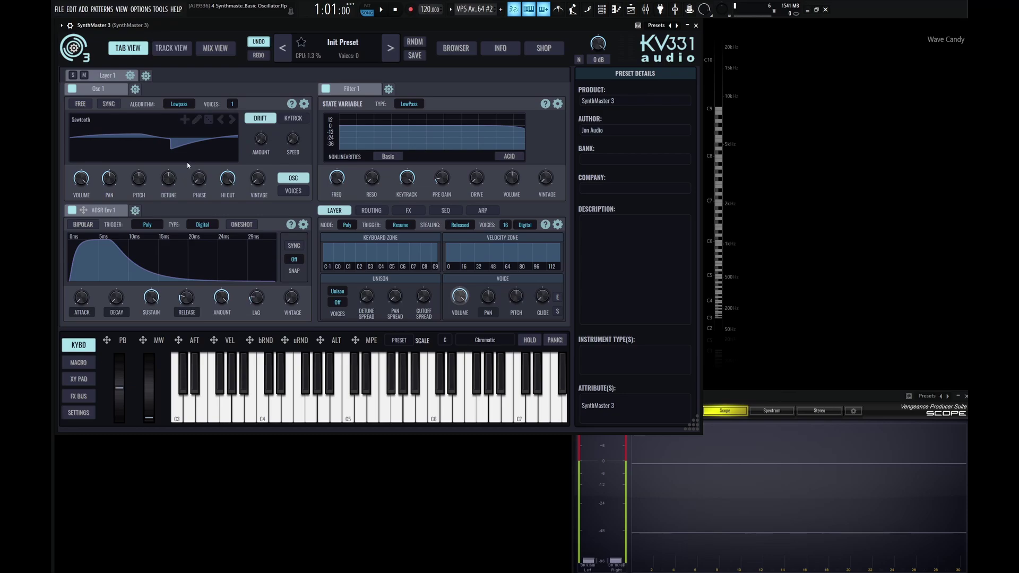
Step: Try different detune and phase amounts on Osc 1
scroll(174, 184, "down", 1)
mouse_move(174, 184)
left_mouse_down()
mouse_move(176, 214)
mouse_move(180, 70)
mouse_move(172, 319)
mouse_move(181, 50)
mouse_move(170, 325)
mouse_move(186, 72)
mouse_move(180, 239)
mouse_move(168, 181)
left_mouse_up()
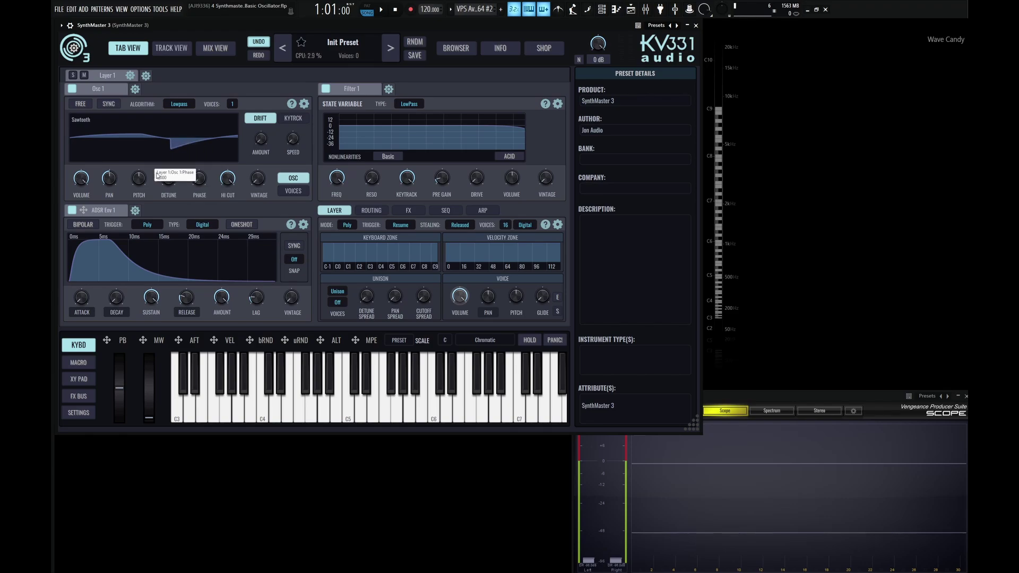
mouse_move(202, 159)
left_click_drag(197, 182, 207, 206)
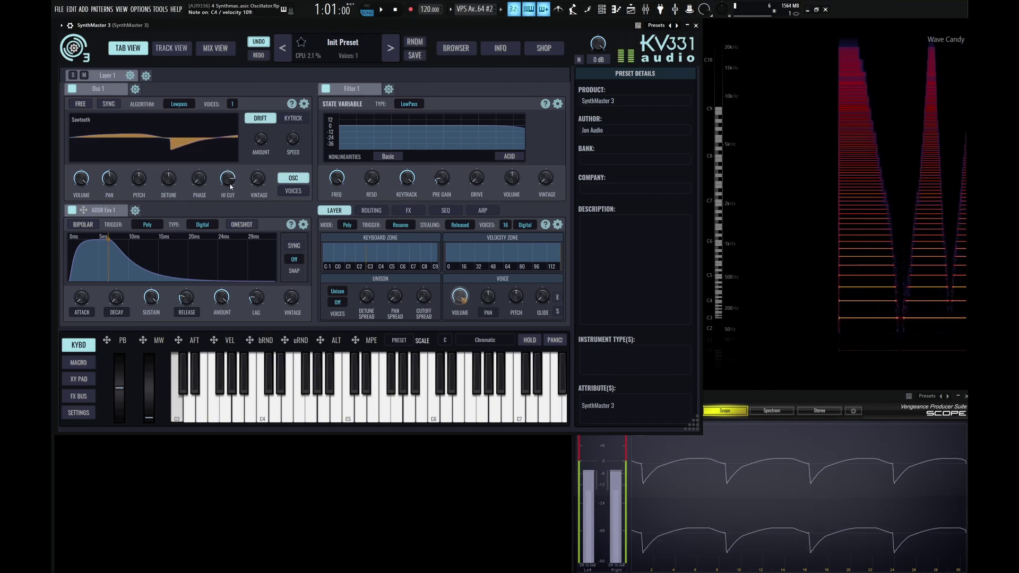
Step: Sweep Osc 1's Hi Cut down and back to fully open while holding a note, comparing it with Filter 1's frequency
mouse_move(228, 146)
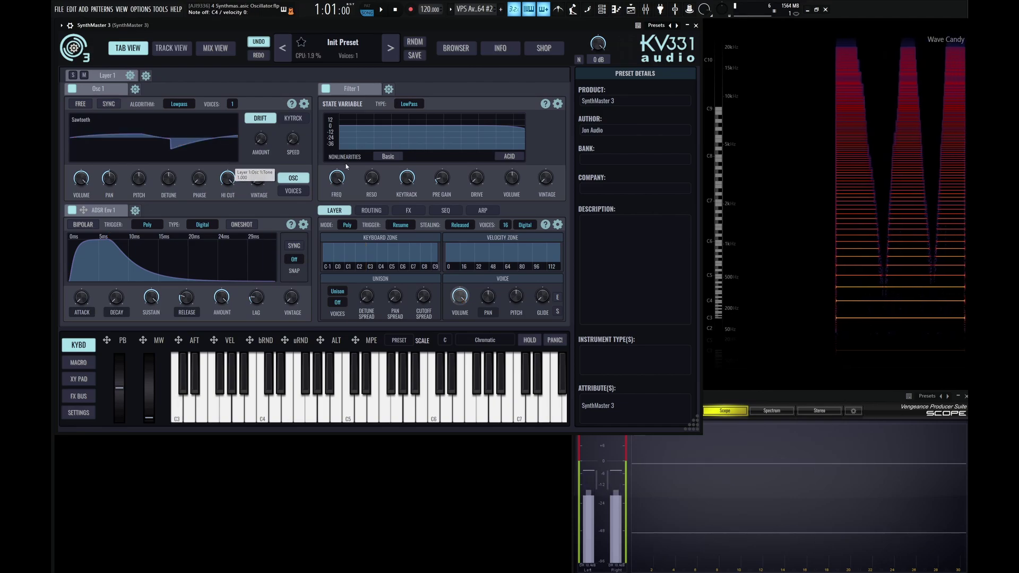
mouse_move(337, 178)
left_mouse_down()
mouse_move(336, 218)
mouse_move(337, 172)
left_mouse_up()
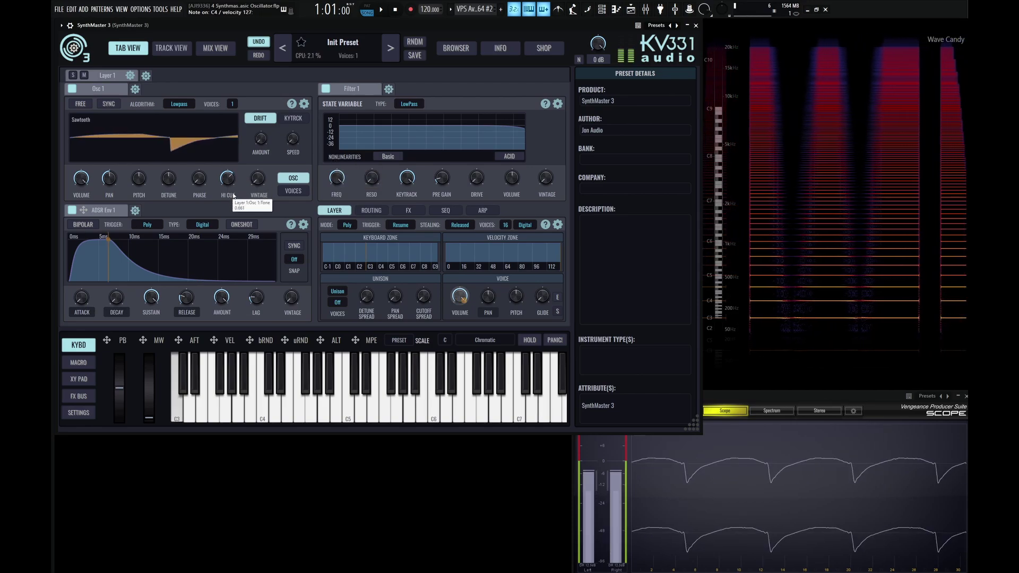
mouse_move(234, 196)
left_mouse_down()
mouse_move(235, 208)
mouse_move(237, 197)
left_mouse_up()
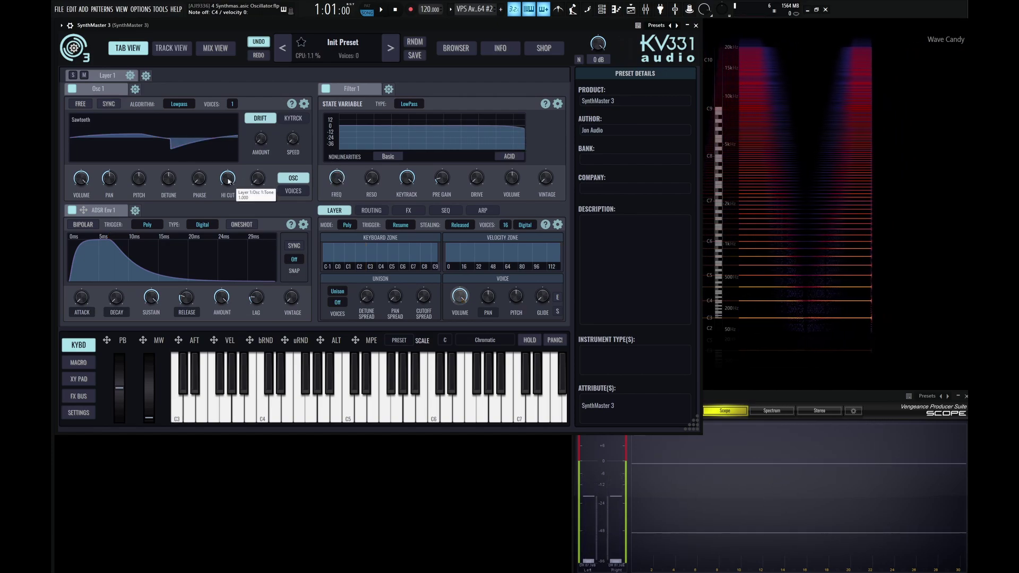
left_click_drag(228, 182, 239, 202)
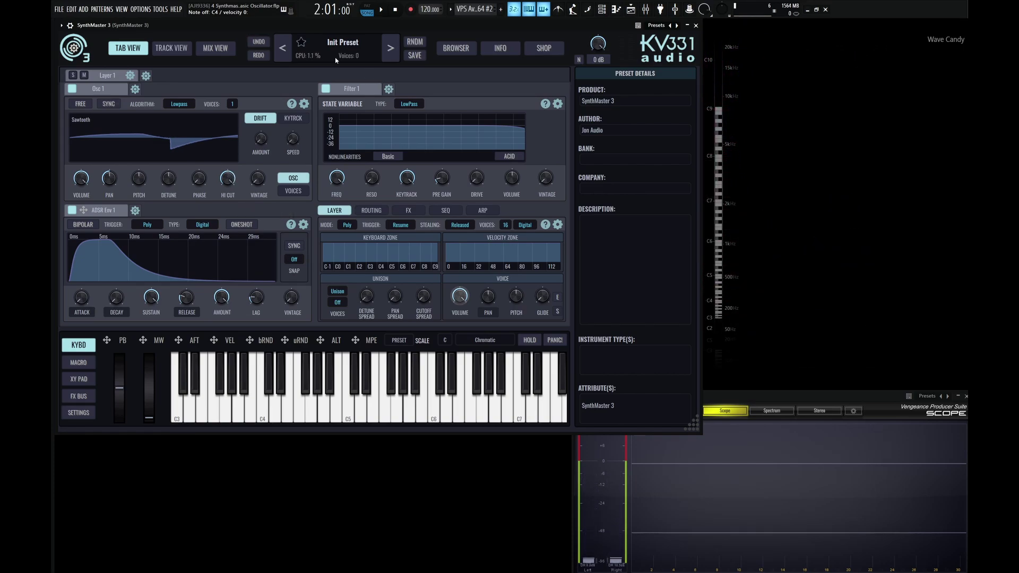
Step: Switch Osc 1's algorithm to LowShelve from the Spectrum group, raise its boost and sweep the shelve amount while playing notes
left_click(178, 105)
mouse_move(205, 125)
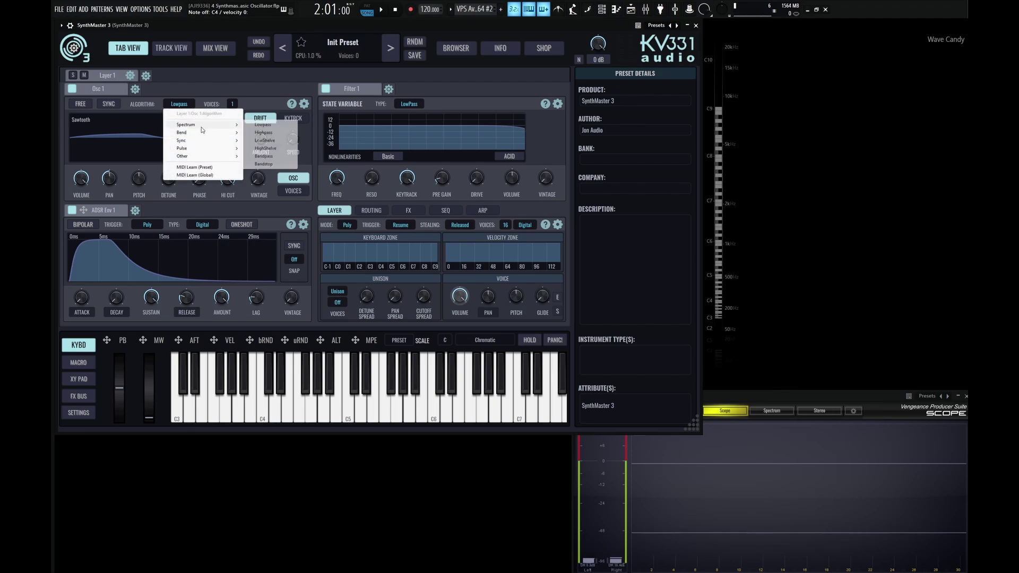
left_click(265, 141)
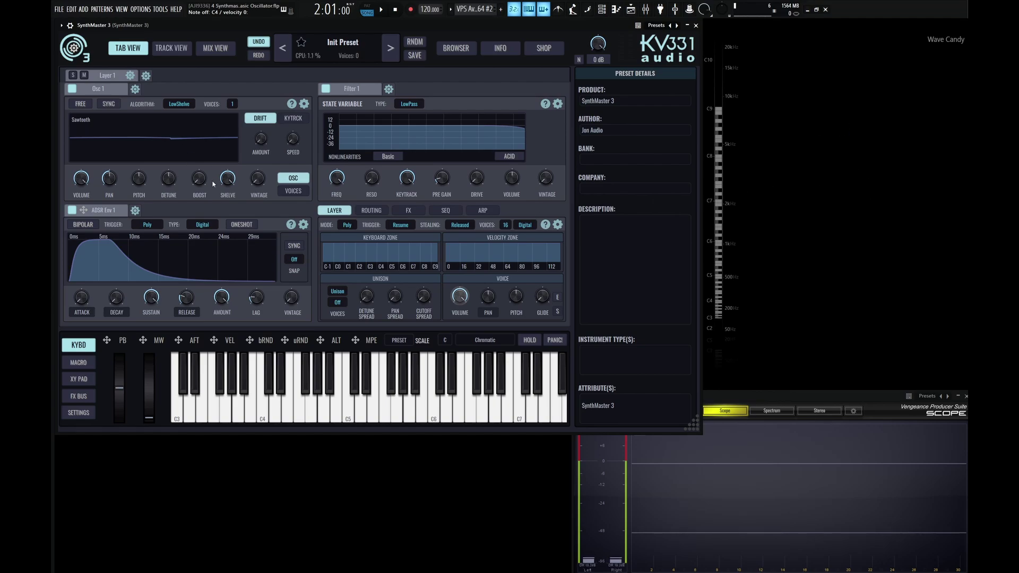
left_click_drag(199, 182, 198, 155)
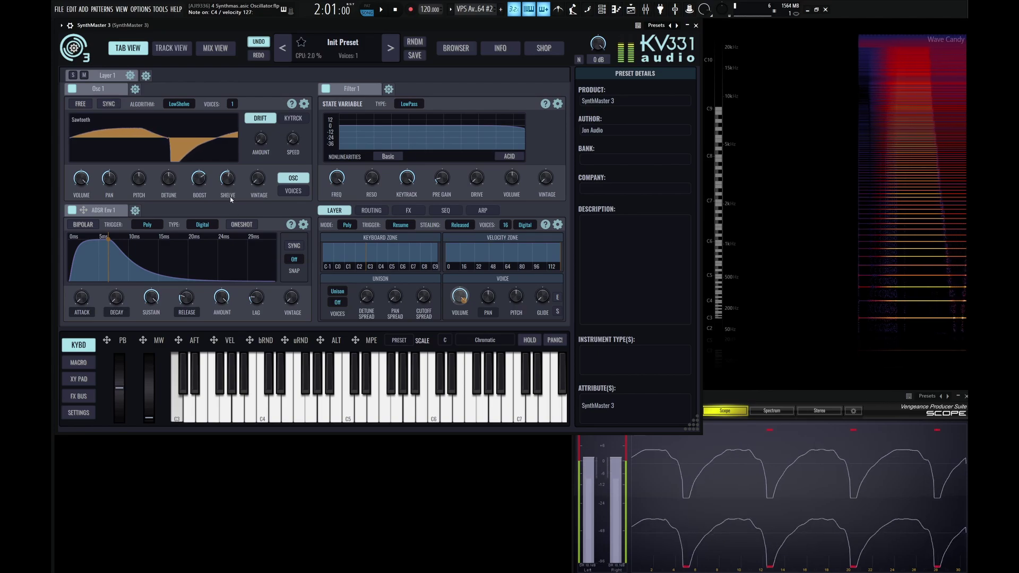
left_click_drag(230, 197, 234, 213)
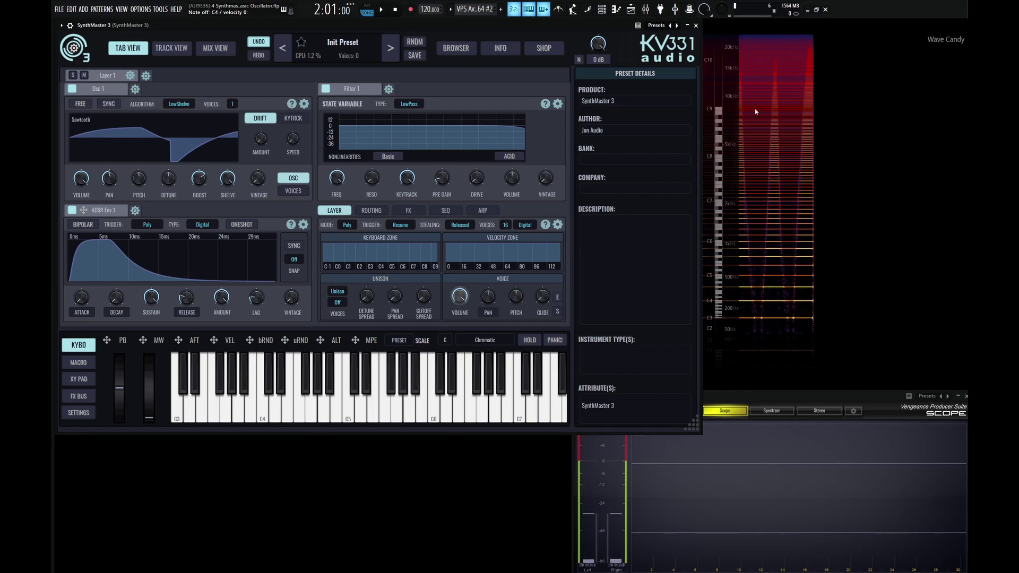
key("z")
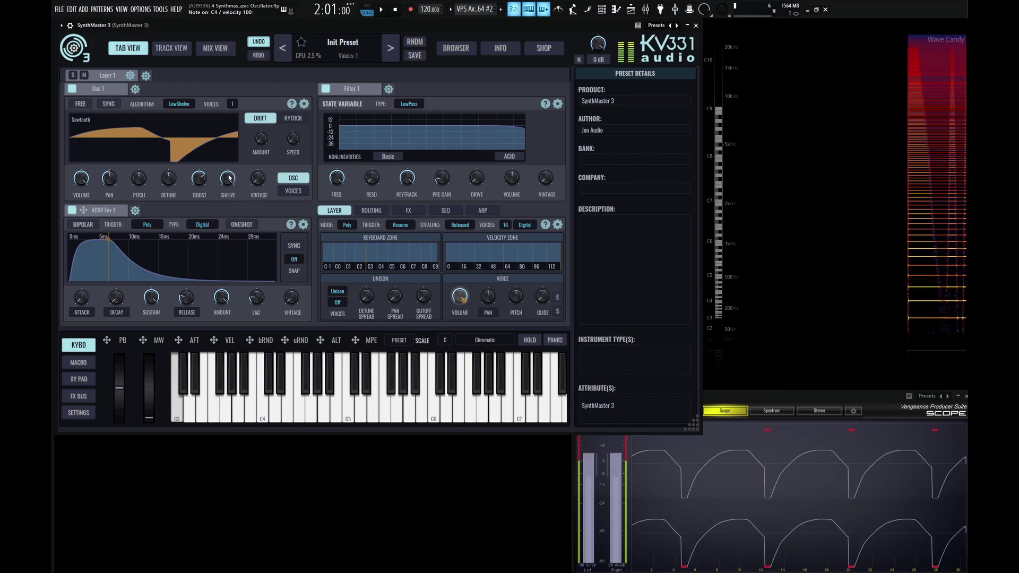
left_click_drag(230, 178, 254, 177)
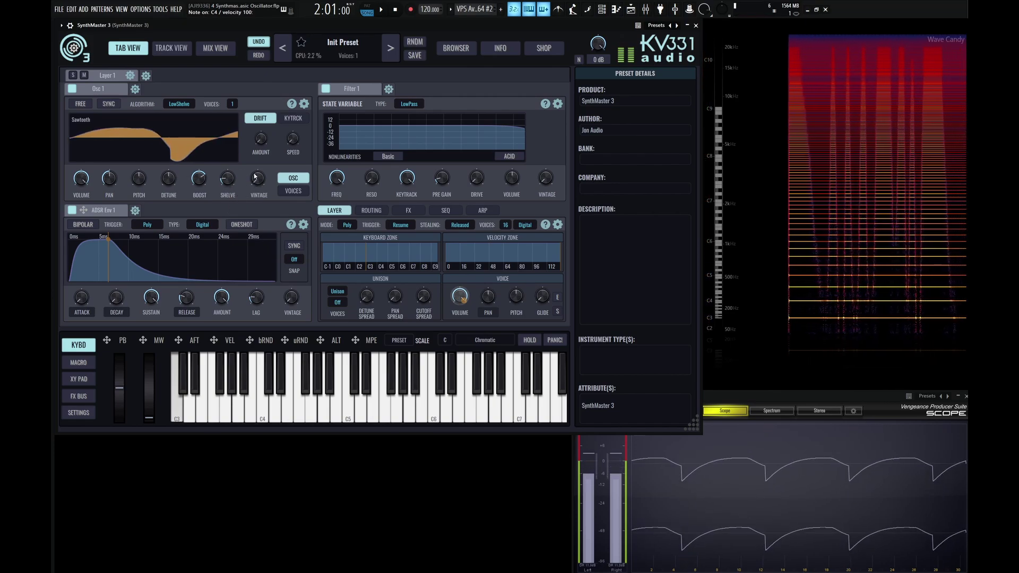
Step: Change Osc 1's algorithm to Highpass from the Spectrum group and sweep its Lo Cut while playing a note
left_click(181, 106)
mouse_move(190, 125)
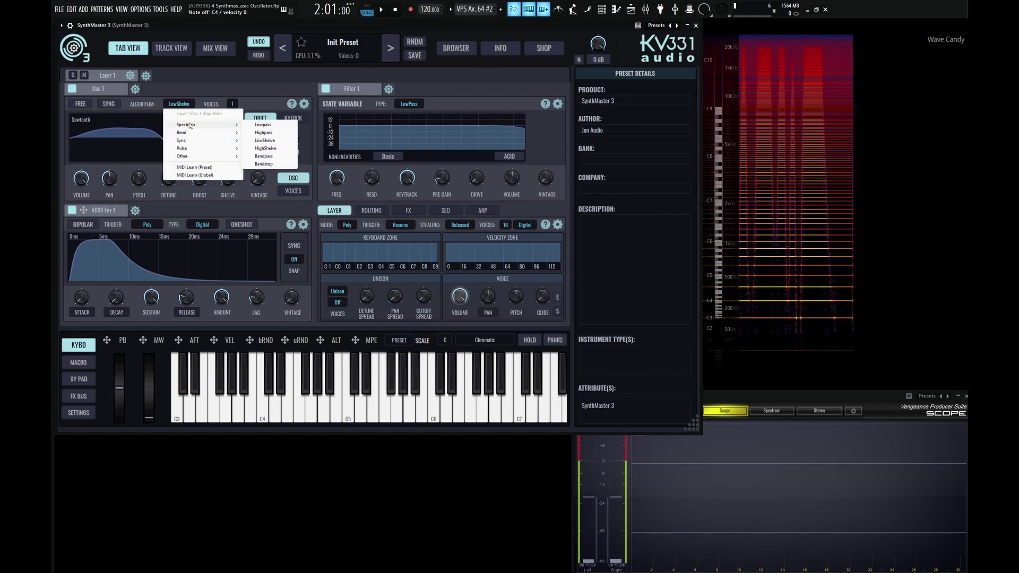
left_click(279, 132)
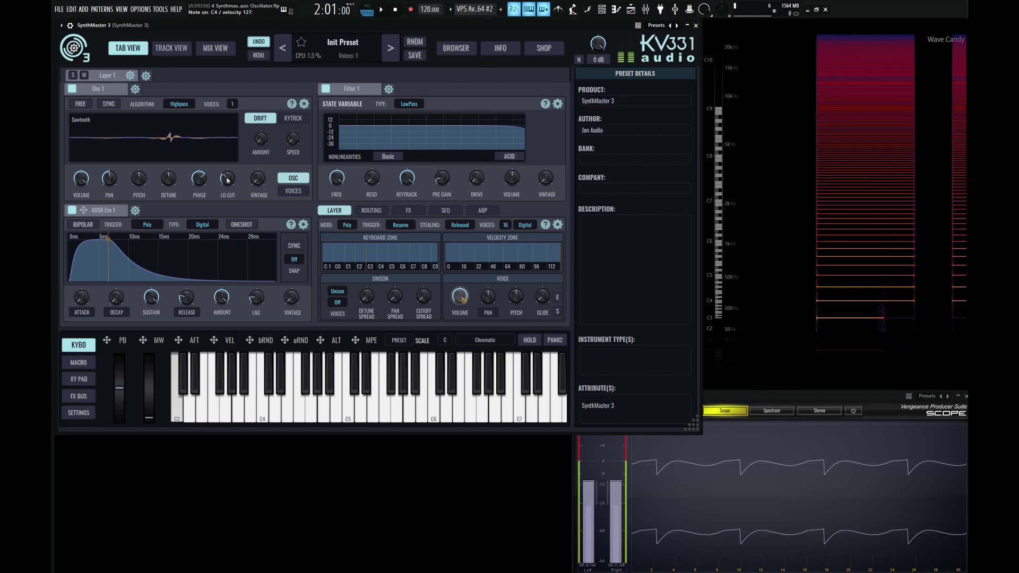
left_click_drag(227, 196, 247, 168)
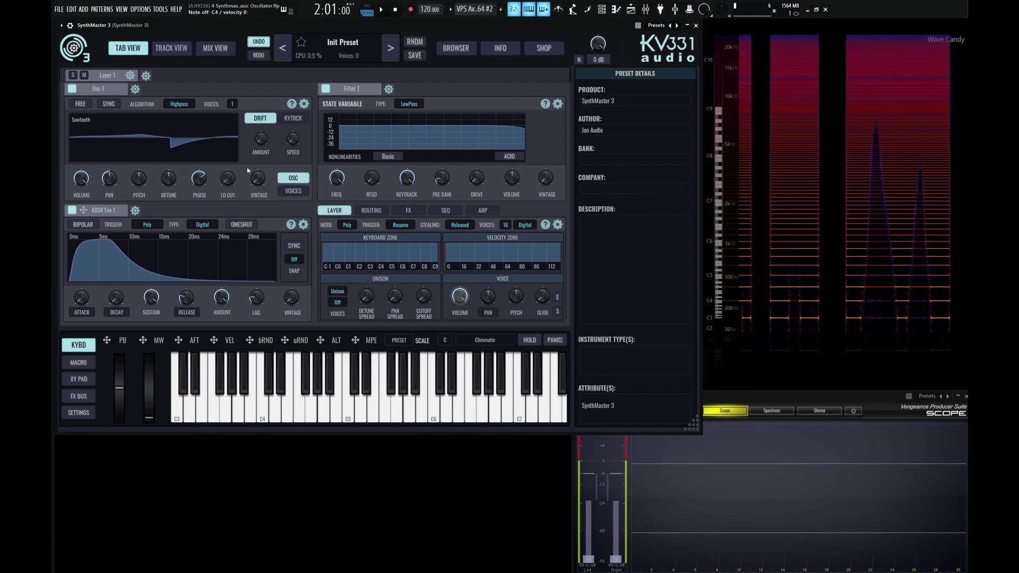
Step: Set Osc 1's algorithm to Sync No Window and vary its sync and Hi Cut amounts while playing a note
left_click(179, 104)
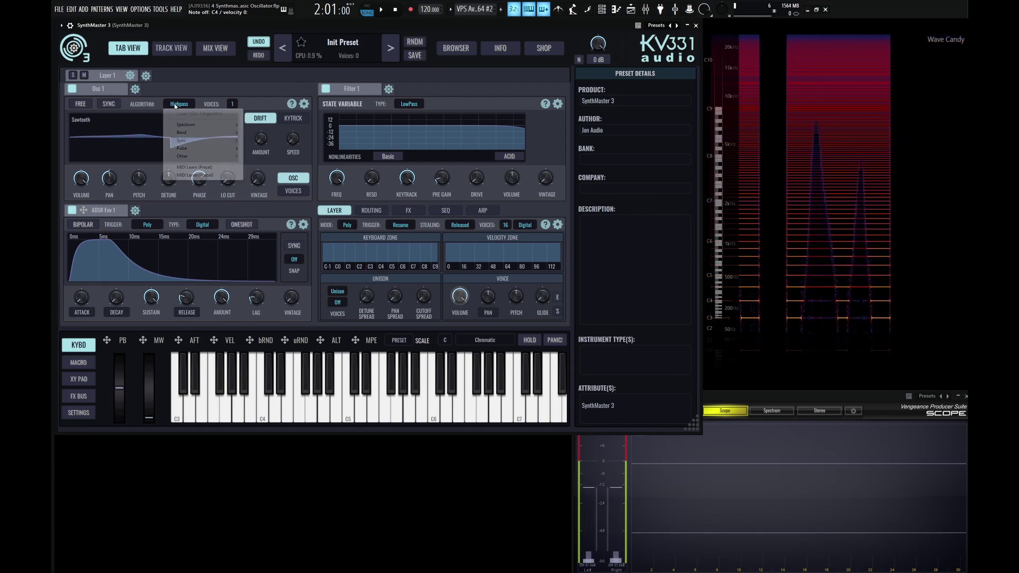
mouse_move(200, 142)
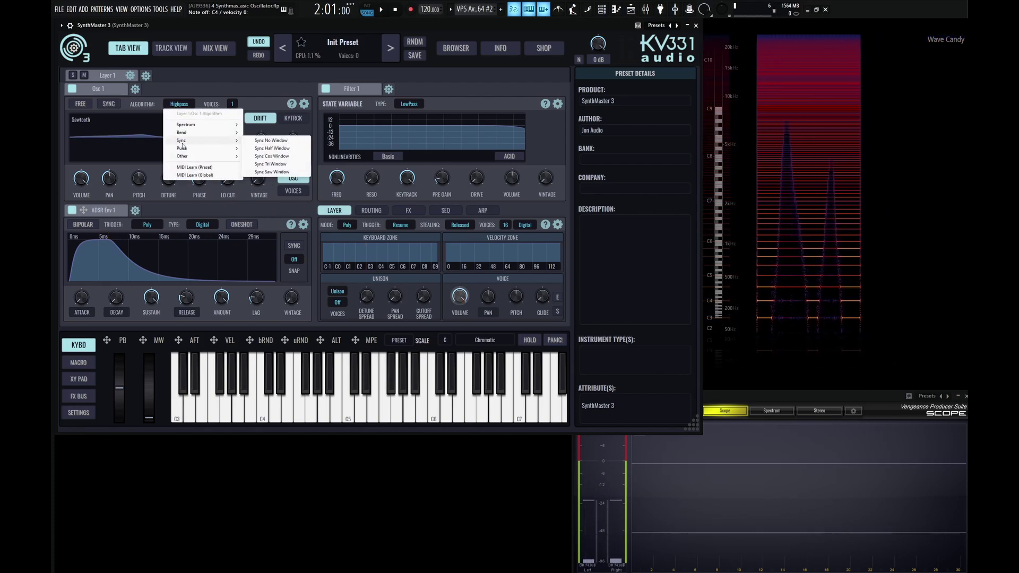
left_click(268, 141)
left_click_drag(203, 182, 217, 191)
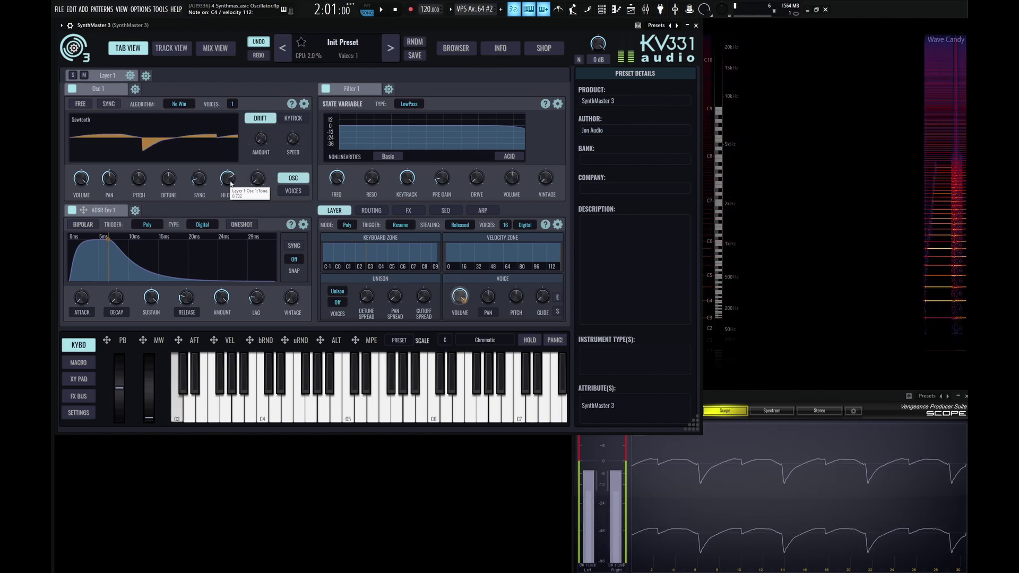
mouse_move(206, 178)
left_mouse_down()
mouse_move(203, 155)
mouse_move(207, 172)
left_mouse_up()
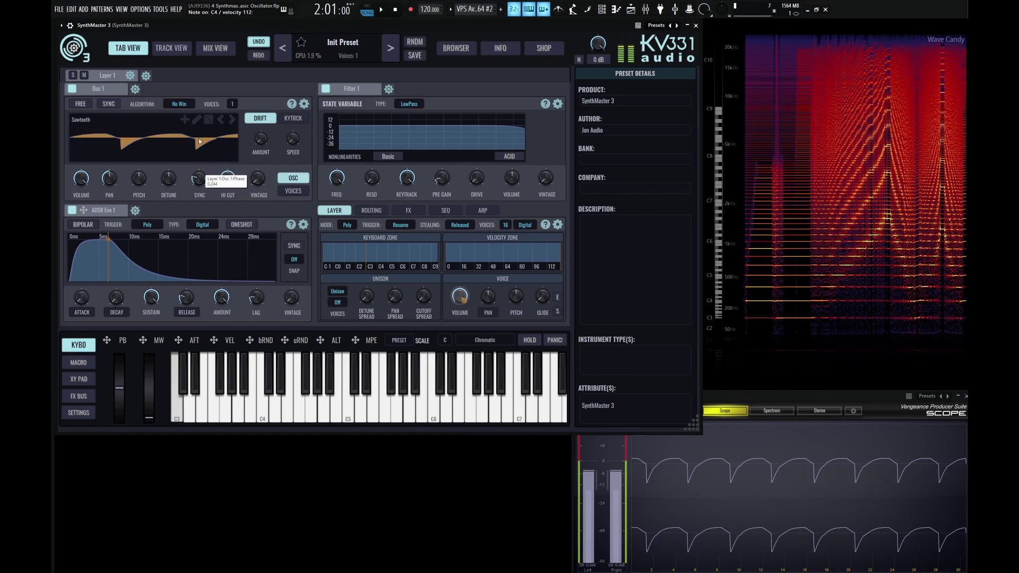
Step: Change Osc 1's algorithm to Sync Half Window
left_click(186, 104)
mouse_move(203, 141)
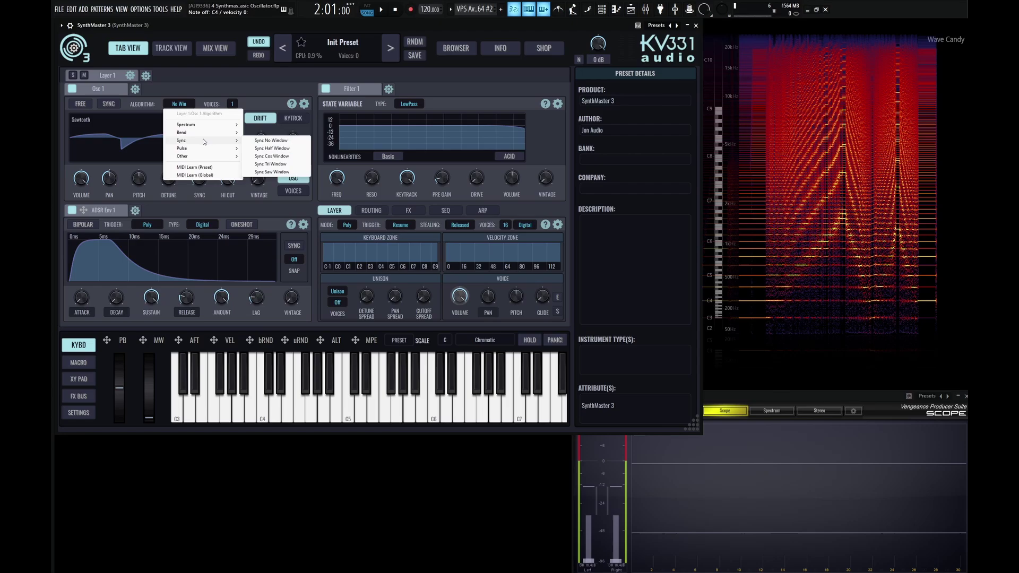
left_click(280, 148)
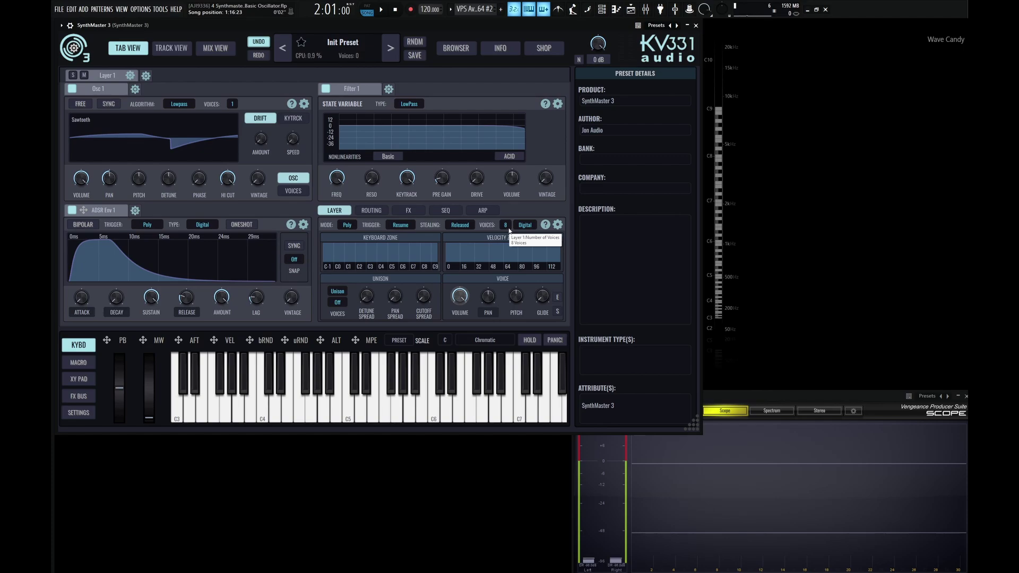
Step: Edit Osc 1's pan voice modifiers so successive voices alternate between the positive and negative extremes
right_click(258, 183)
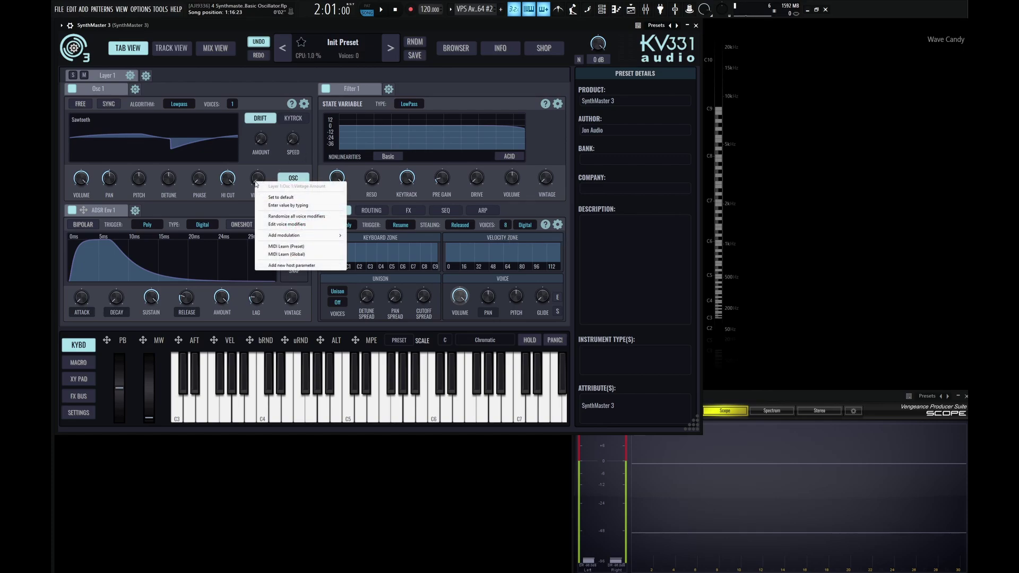
left_click(285, 225)
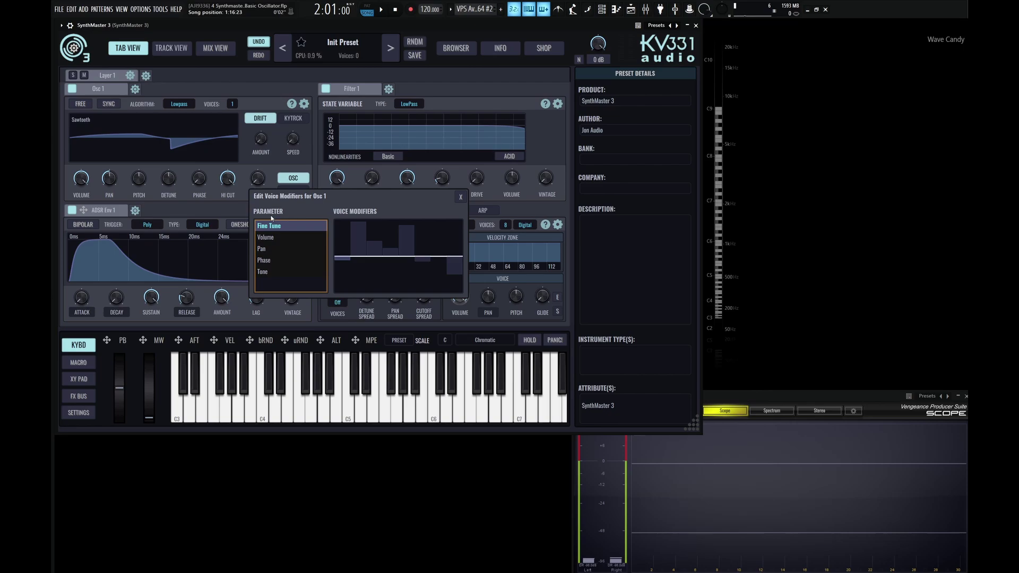
left_click(269, 251)
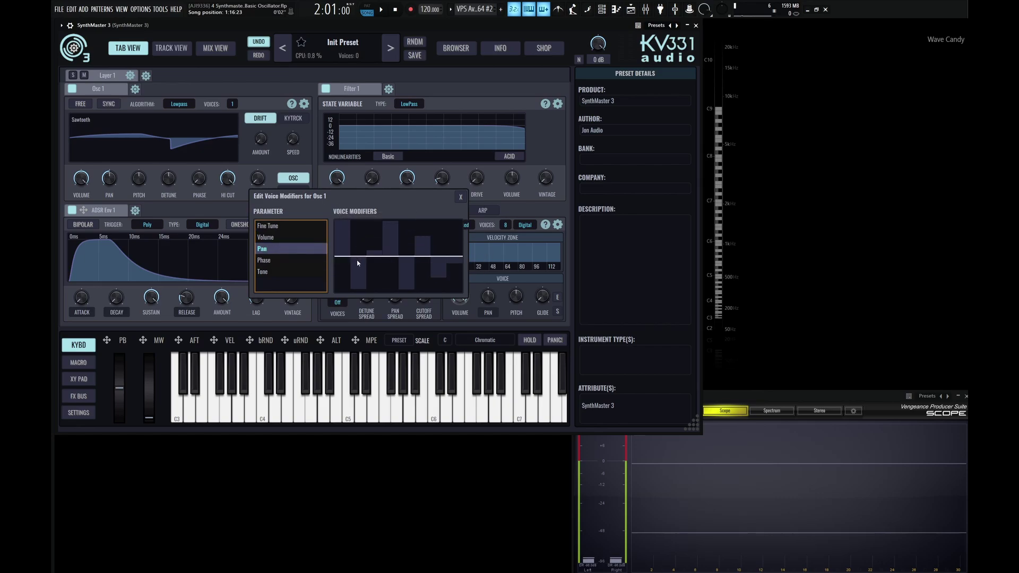
mouse_move(357, 262)
left_mouse_down()
mouse_move(357, 291)
mouse_move(371, 213)
mouse_move(387, 265)
mouse_move(420, 223)
mouse_move(422, 305)
mouse_move(455, 234)
mouse_move(452, 297)
left_mouse_up()
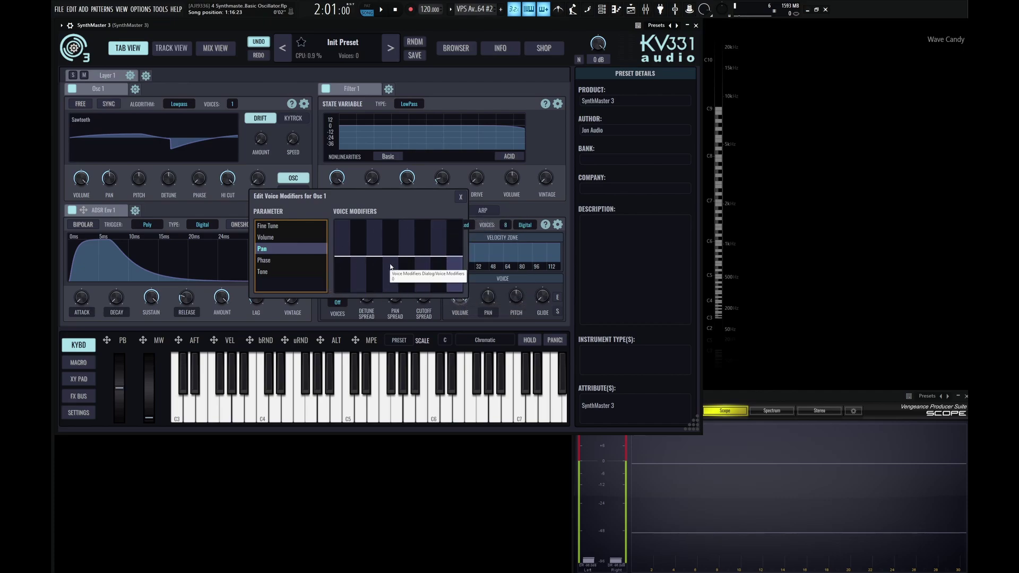
left_click(461, 197)
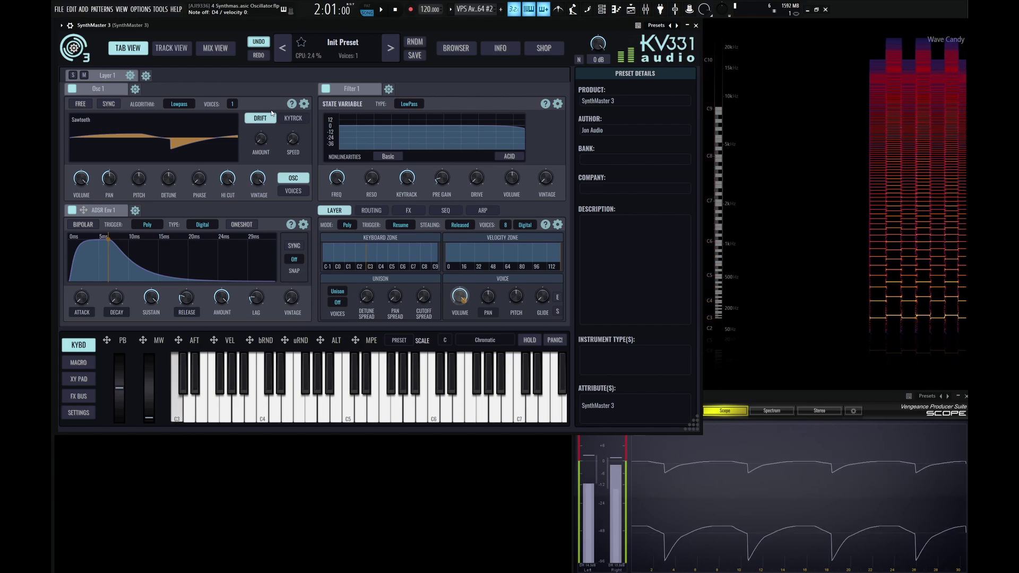
Step: Inspect Osc 1's volume voice modifiers
right_click(260, 180)
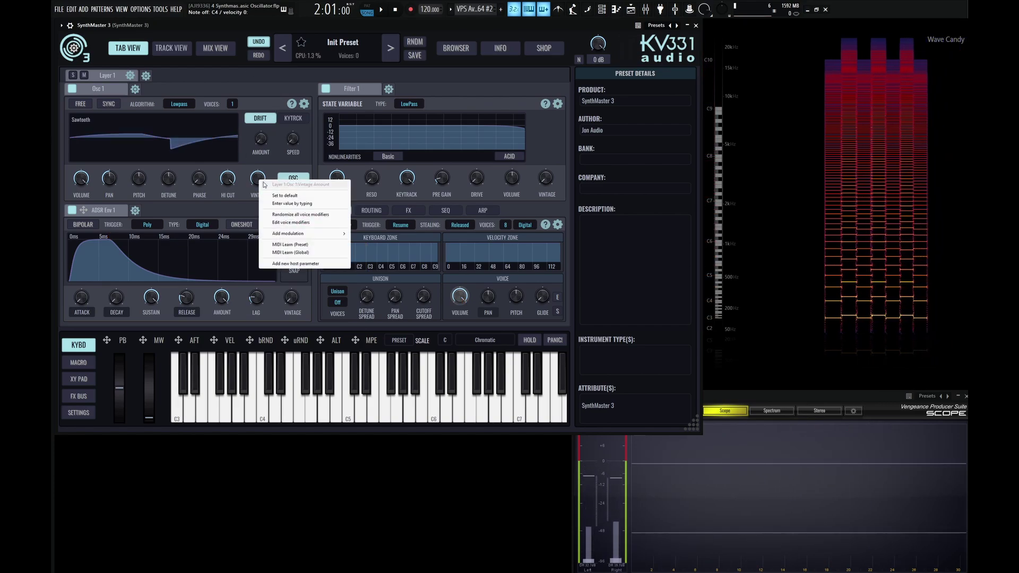
left_click(298, 222)
left_click(267, 238)
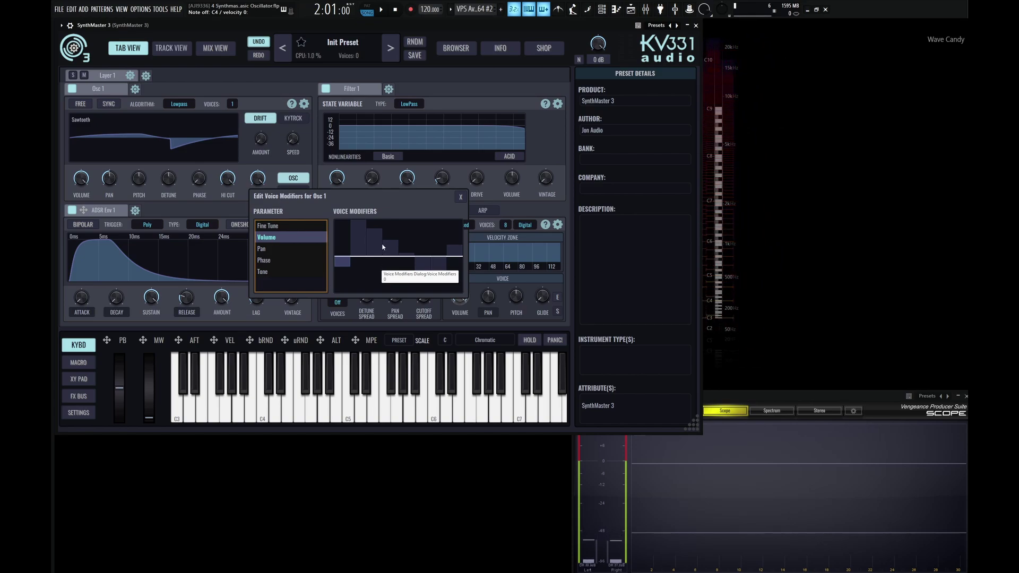
left_click(459, 197)
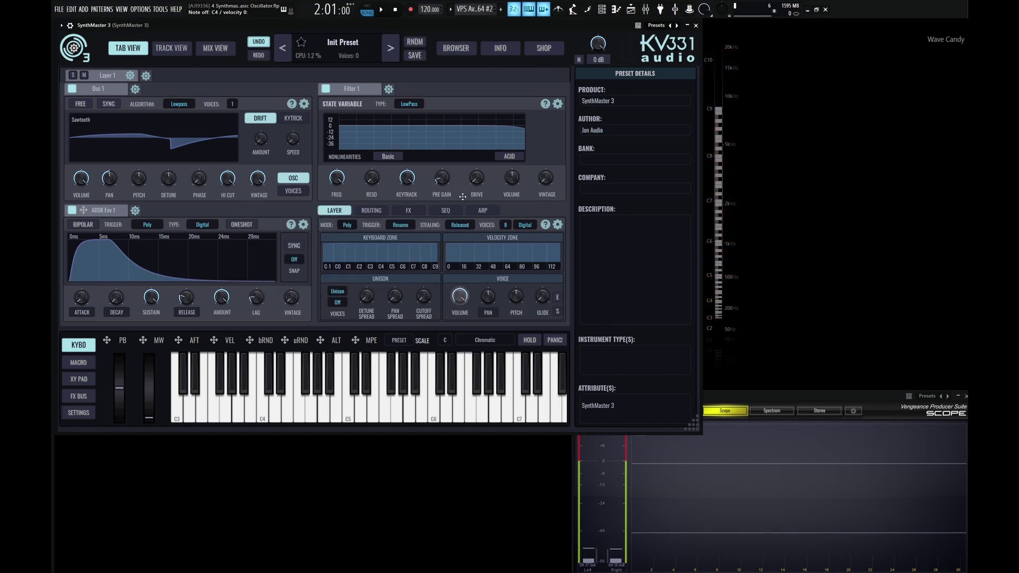
Step: Randomize all of Osc 1's voice modifiers and check the new volume and pan patterns
right_click(259, 180)
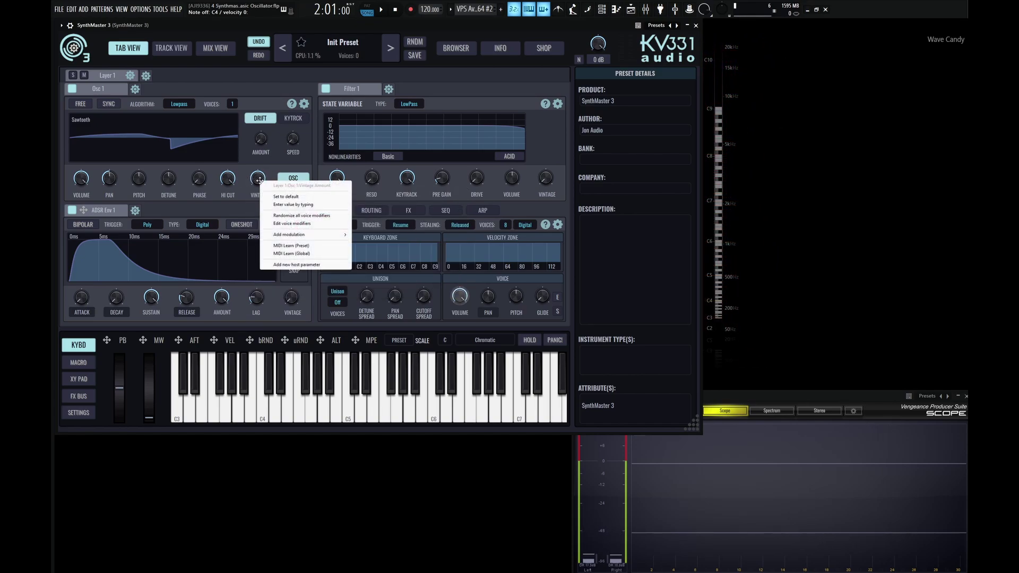
left_click(332, 216)
right_click(257, 180)
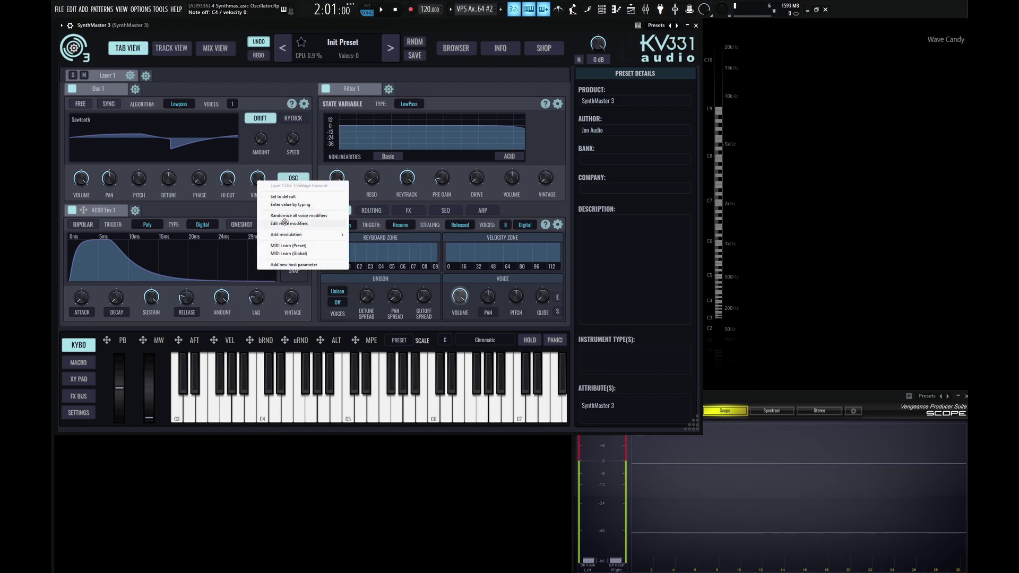
left_click(284, 223)
left_click(278, 237)
left_click(274, 248)
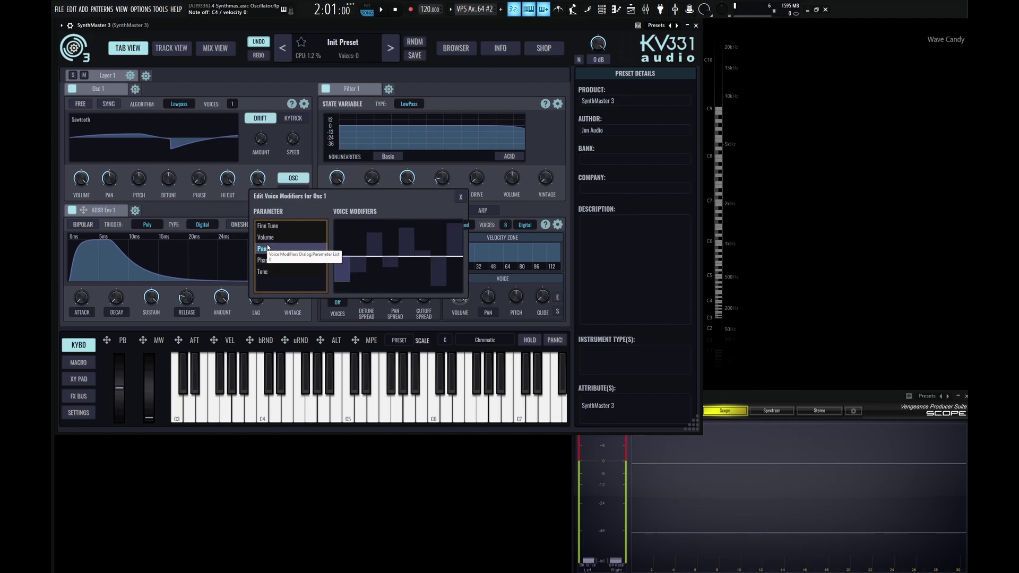
left_click(461, 196)
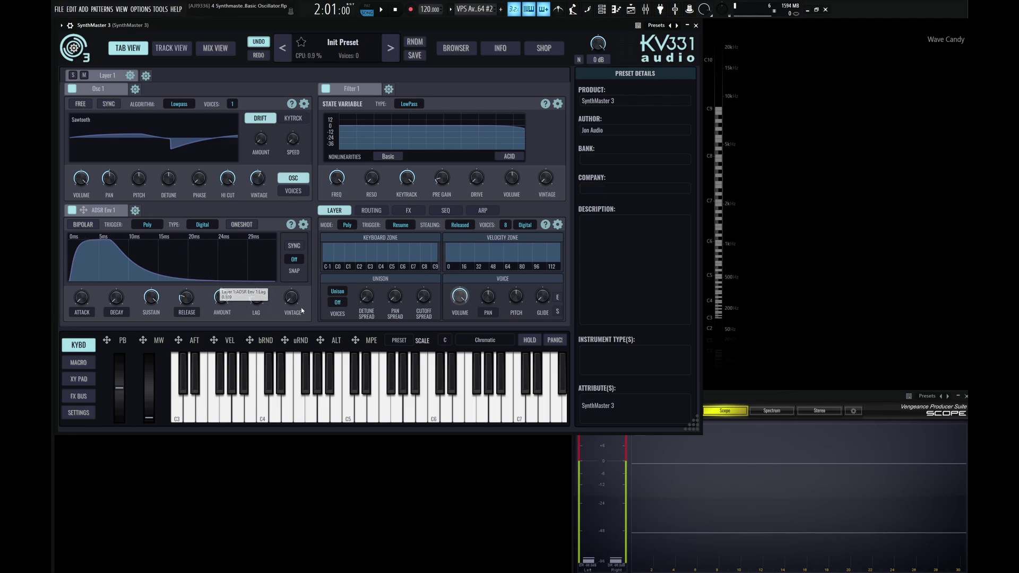
Step: Undo the earlier changes and turn on Free mode for Osc 1
left_click(258, 42)
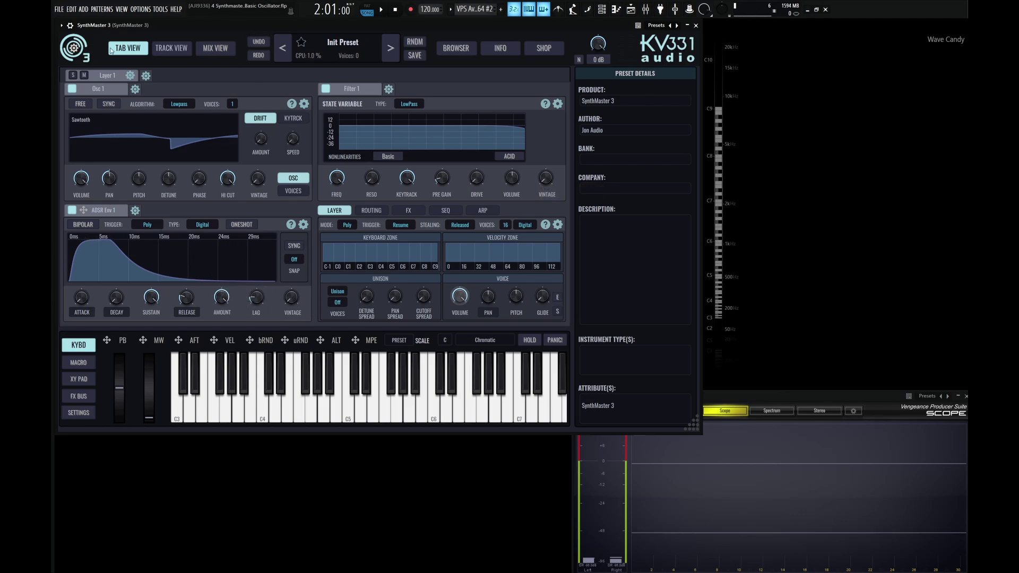
left_click(84, 105)
left_click(84, 105)
left_click(84, 105)
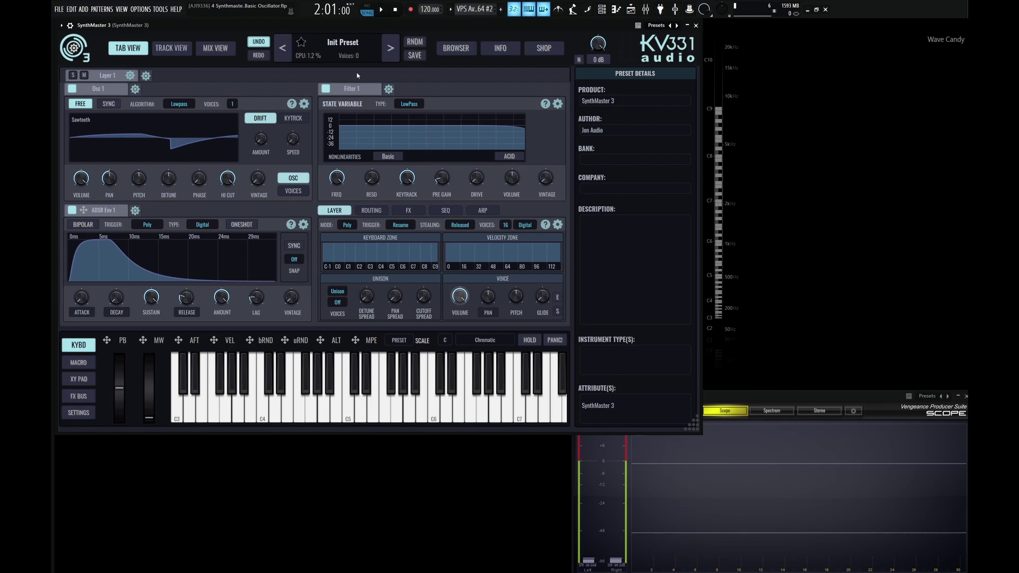
Step: Set Osc 1 to 7 voices and turn its Free mode on
key("ctrl+z")
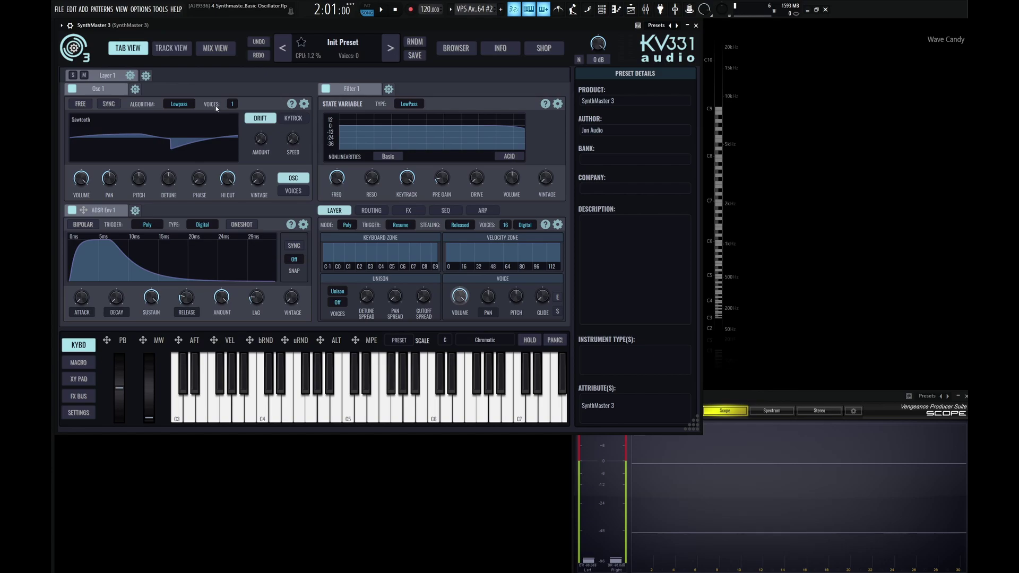
left_click(232, 104)
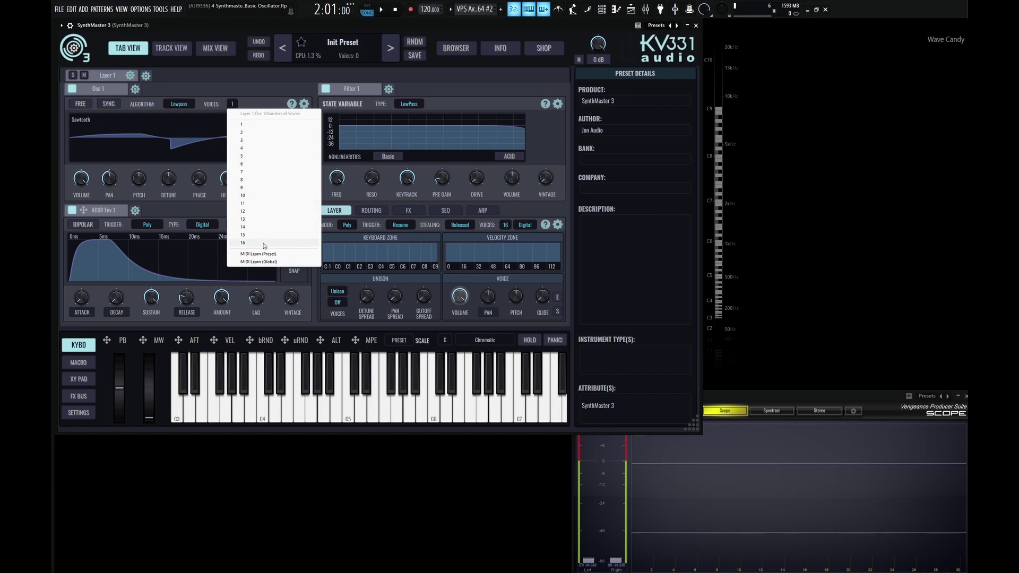
left_click(247, 172)
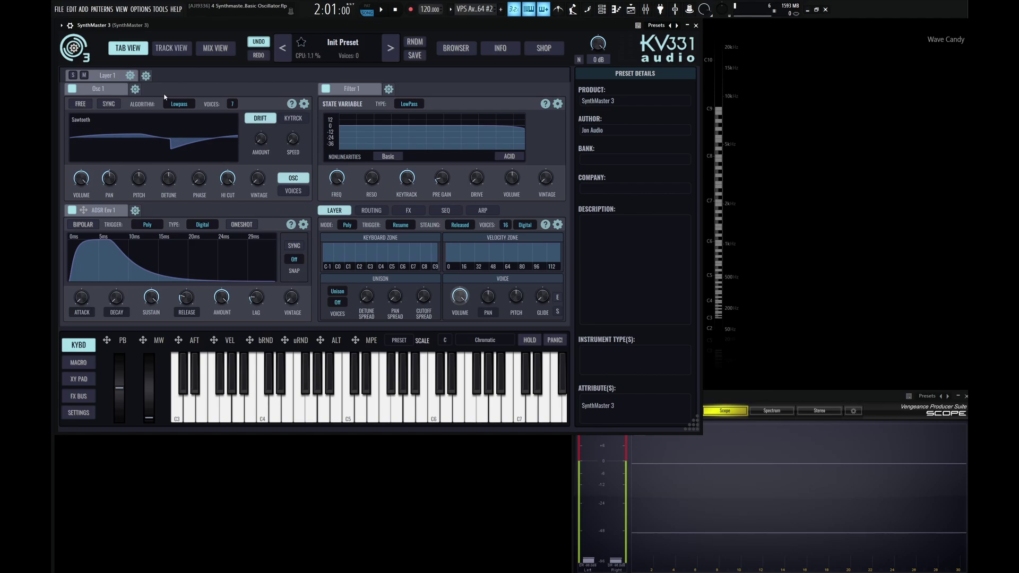
left_click(82, 104)
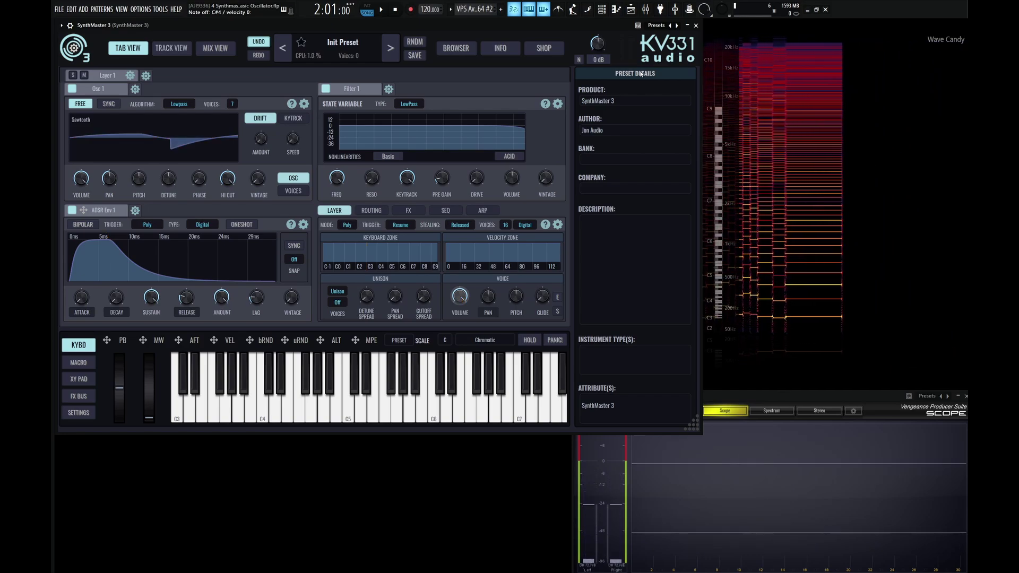
Step: Show Osc 1's voice settings and raise the Pan Spread while playing notes to compare the stereo width
left_click(285, 191)
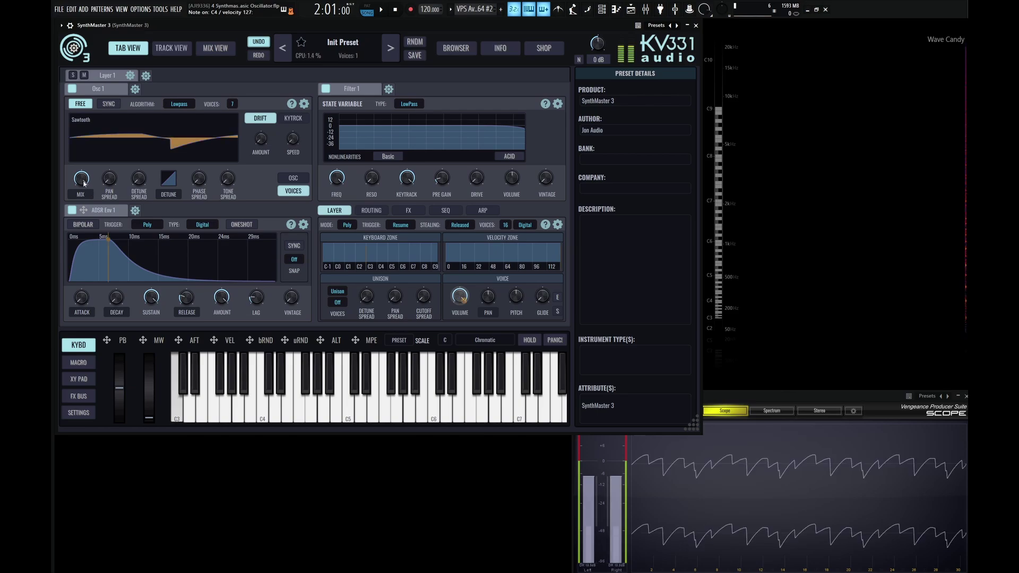
left_click_drag(93, 194, 126, 196)
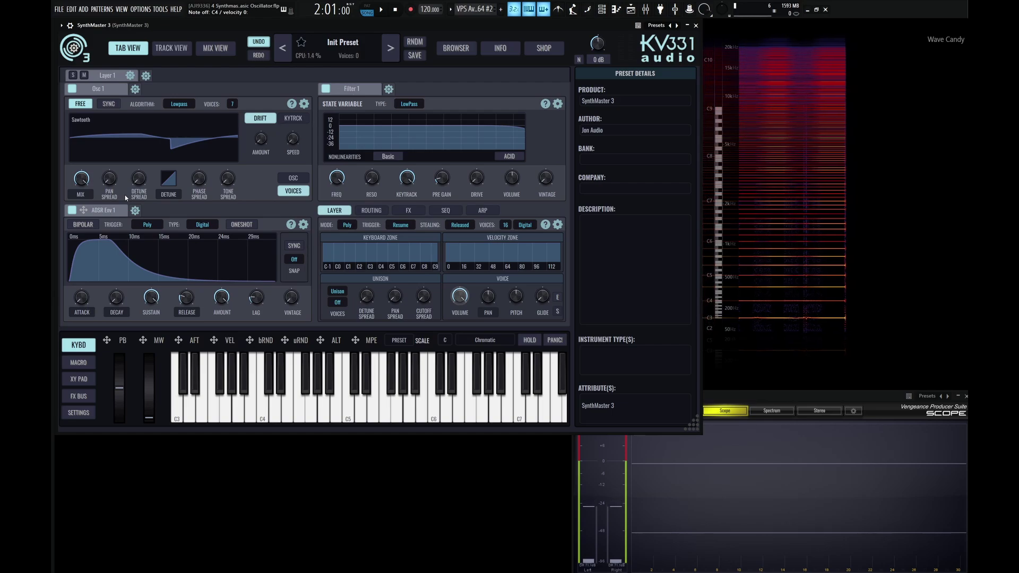
key("z")
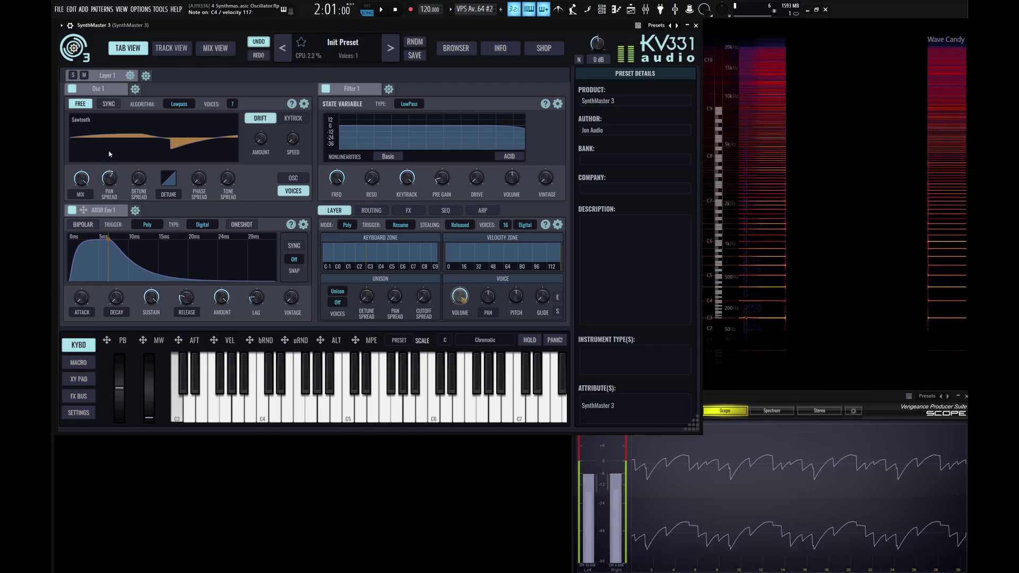
key("d")
key("c")
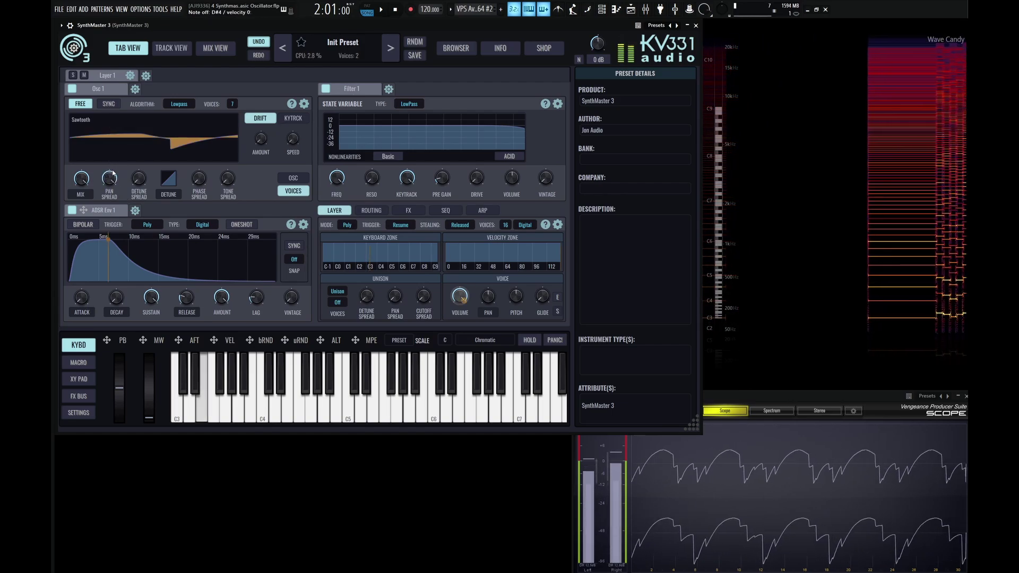
key("z")
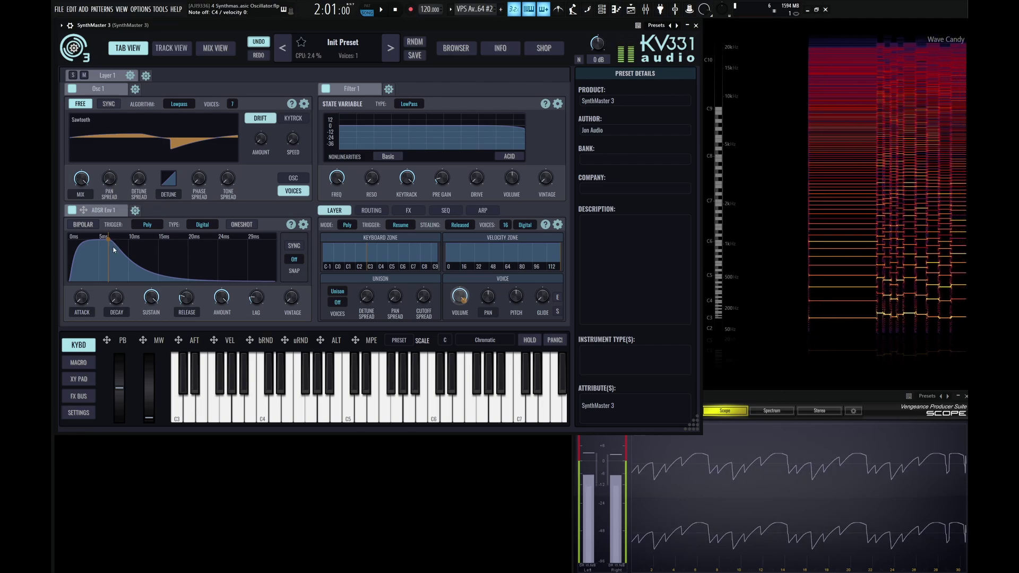
key("c")
key("z")
key("c")
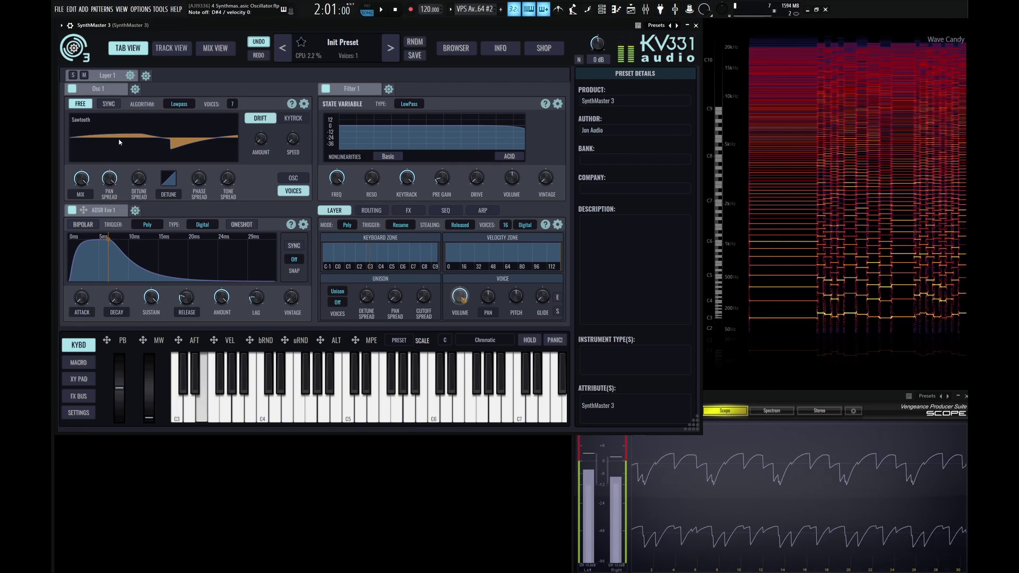
key("z")
key("z")
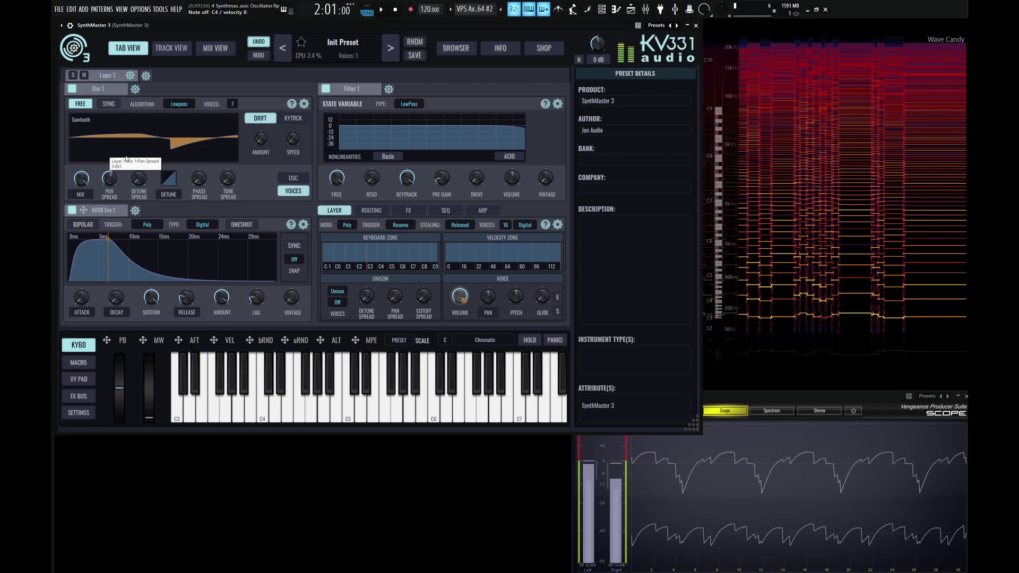
key("s")
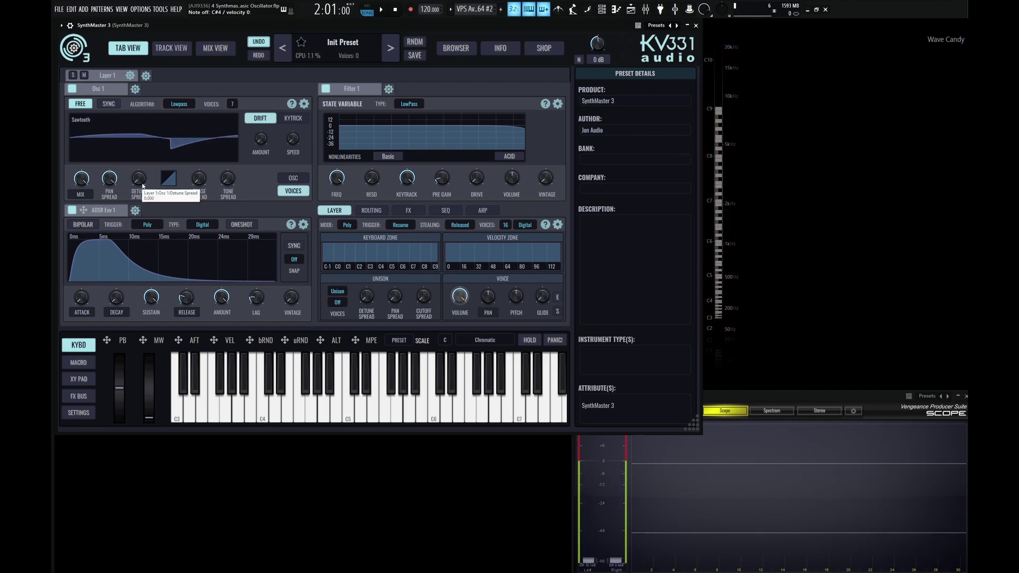
Step: Vary Osc 1's Detune Spread and bend its detune curve both ways, ending with a straight curve
left_click_drag(136, 184, 140, 150)
left_click_drag(168, 178, 169, 187)
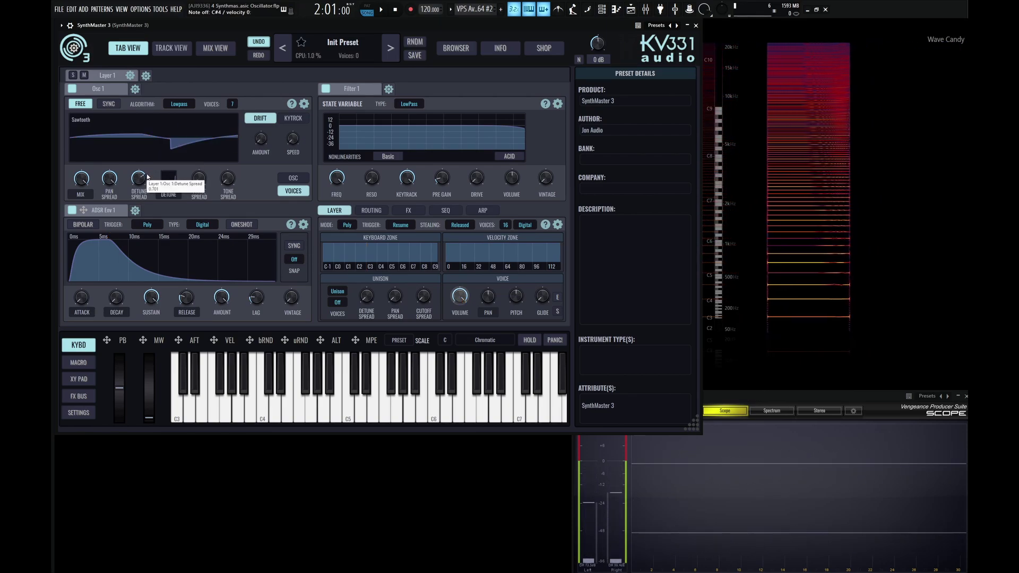
left_click_drag(141, 170, 140, 202)
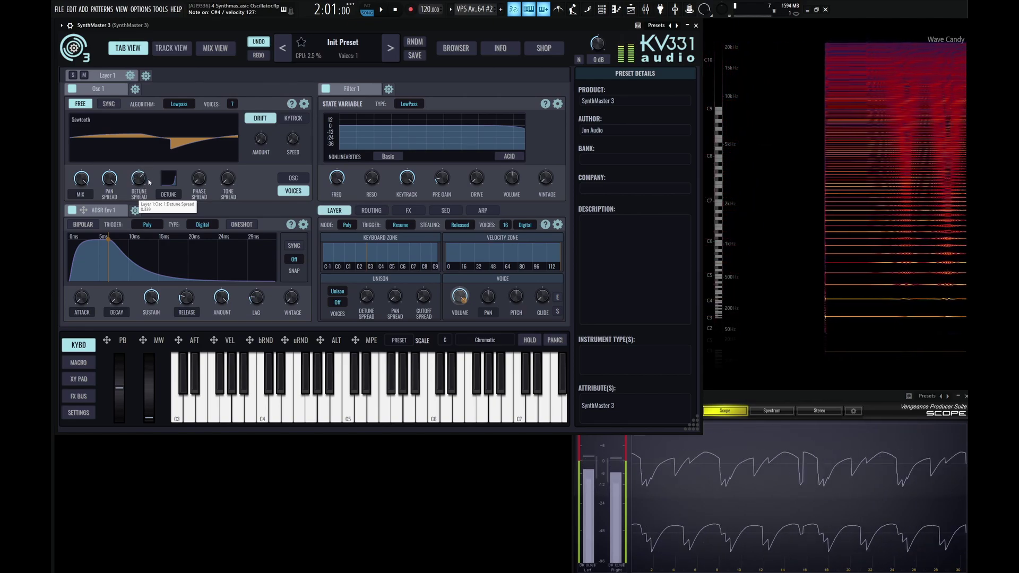
left_click_drag(168, 181, 139, 213)
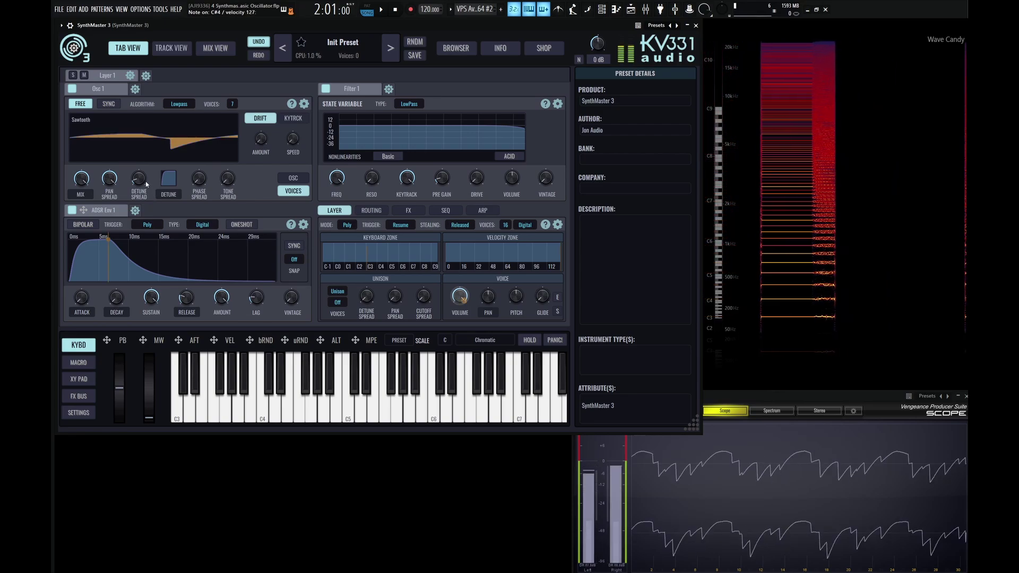
left_click_drag(145, 180, 146, 188)
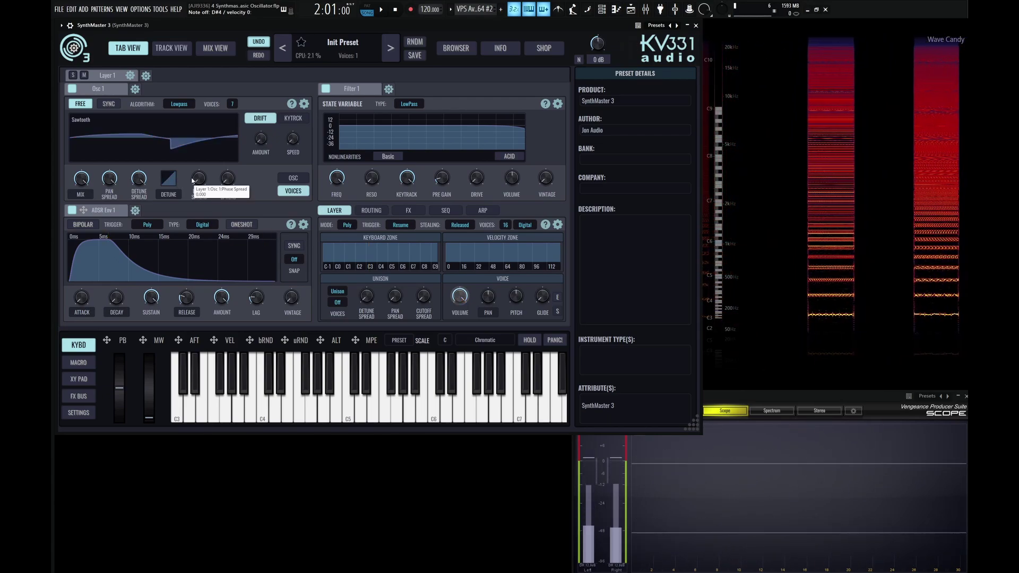
left_click_drag(171, 176, 162, 165)
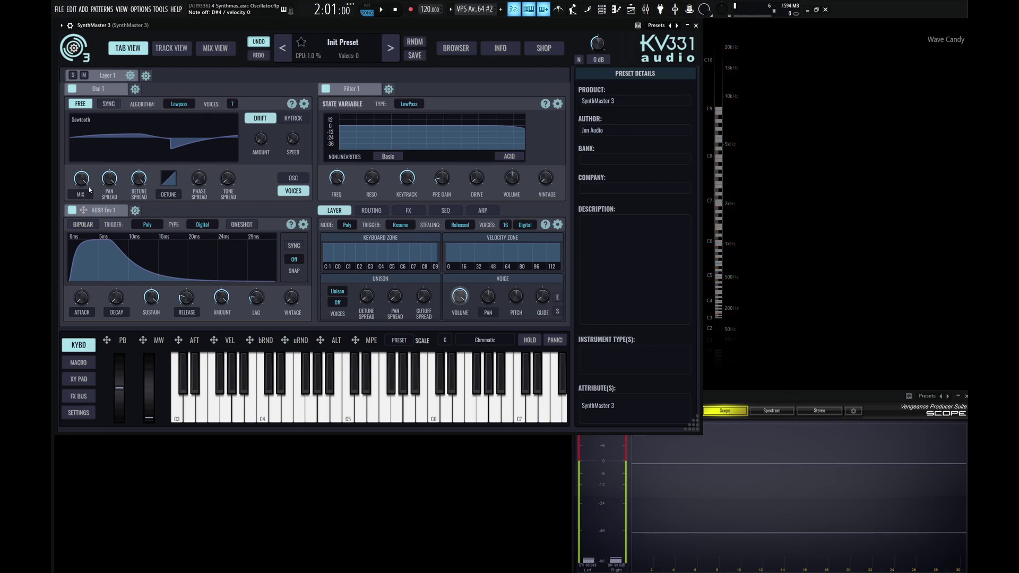
Step: Look at Osc 1's Mix voice curve and return the curve display to Detune
right_click(170, 196)
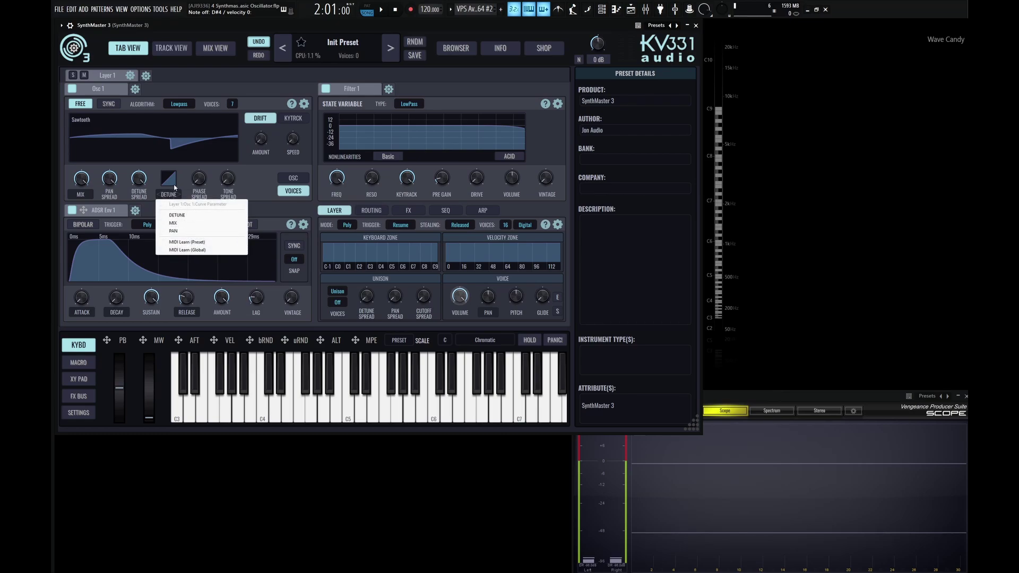
left_click(187, 179)
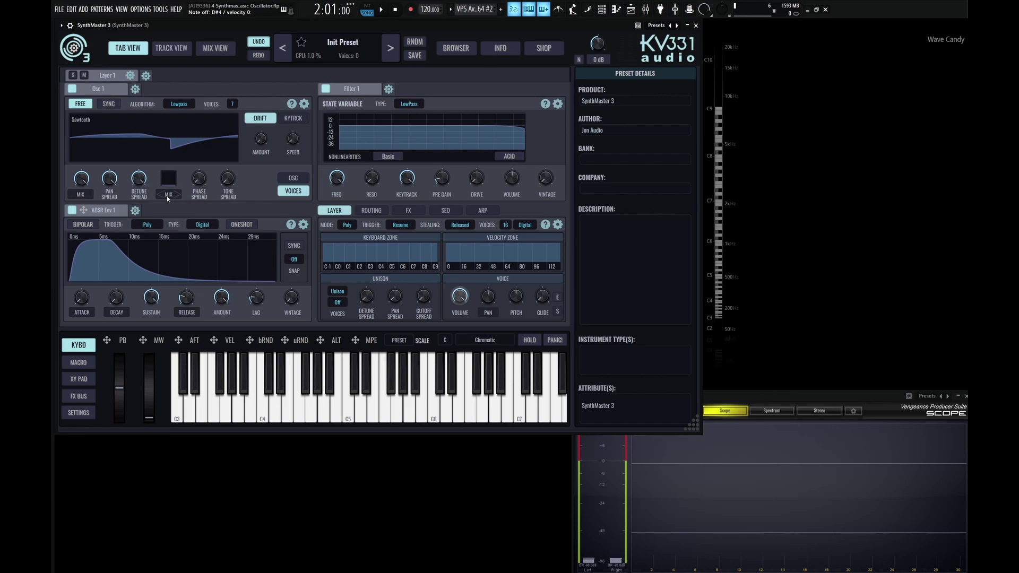
right_click(161, 197)
left_click(177, 186)
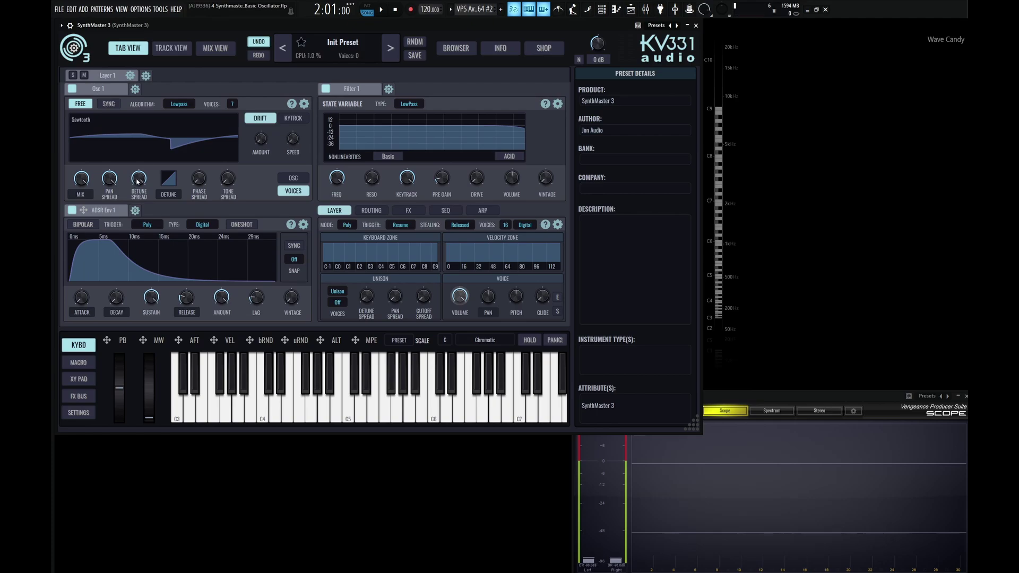
Step: Turn off Osc 1's Free mode and sweep the Phase Spread while playing a note
left_click(80, 104)
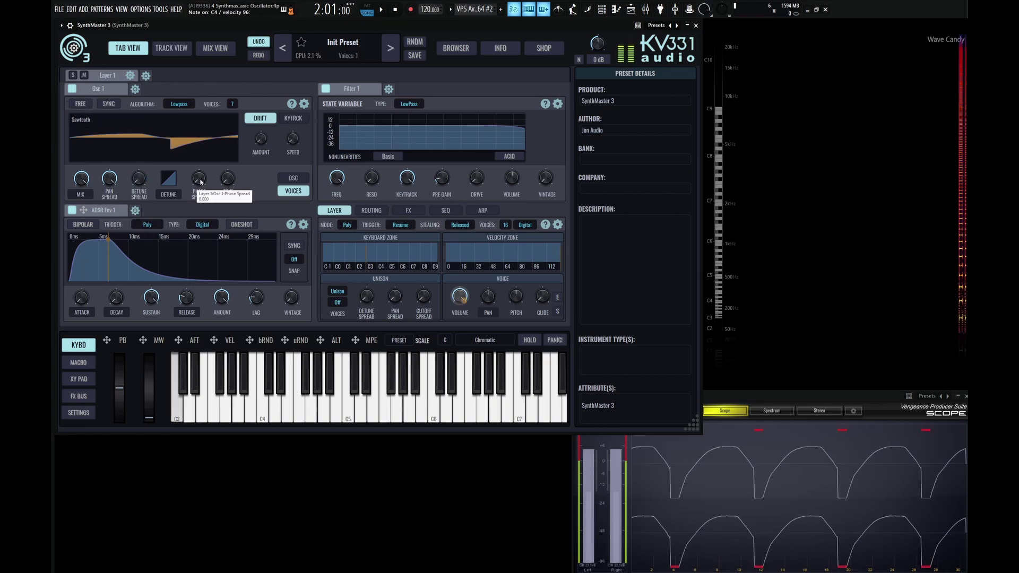
left_click_drag(197, 182, 214, 202)
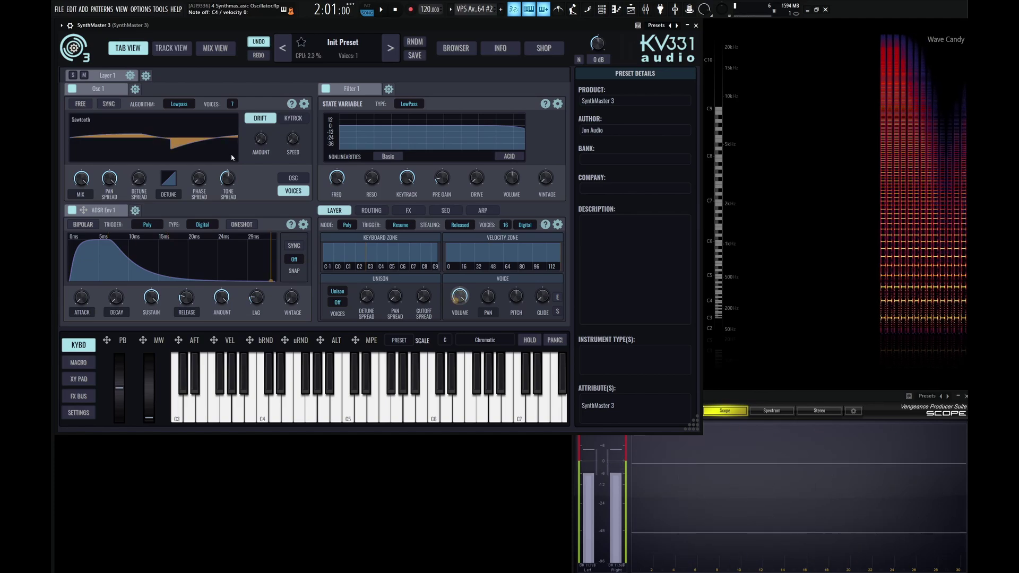
Step: Sweep Osc 1's Tone Spread with the Highpass and LowShelve algorithms, ending on HighShelve
left_click_drag(232, 158, 239, 182)
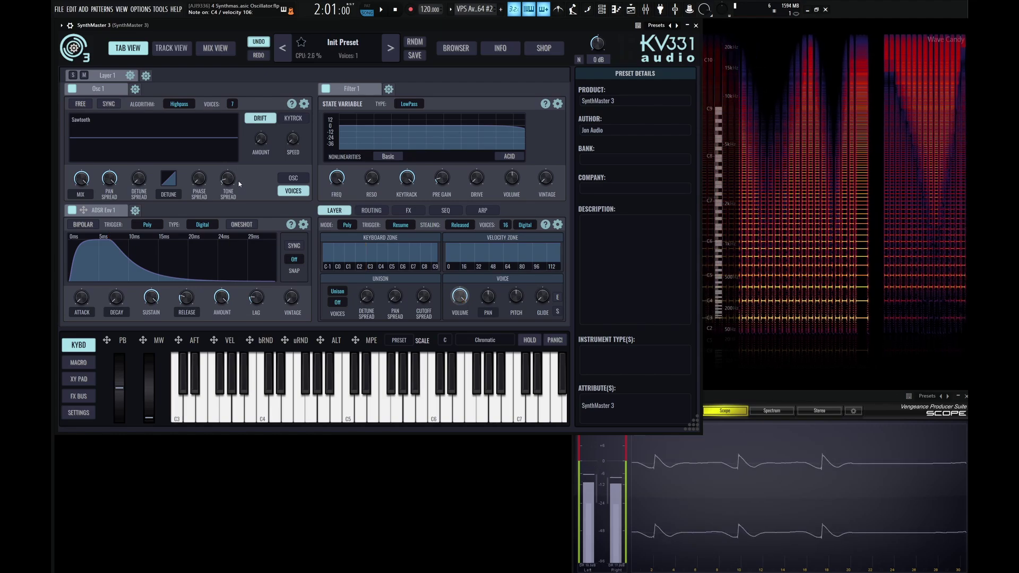
left_click(186, 106)
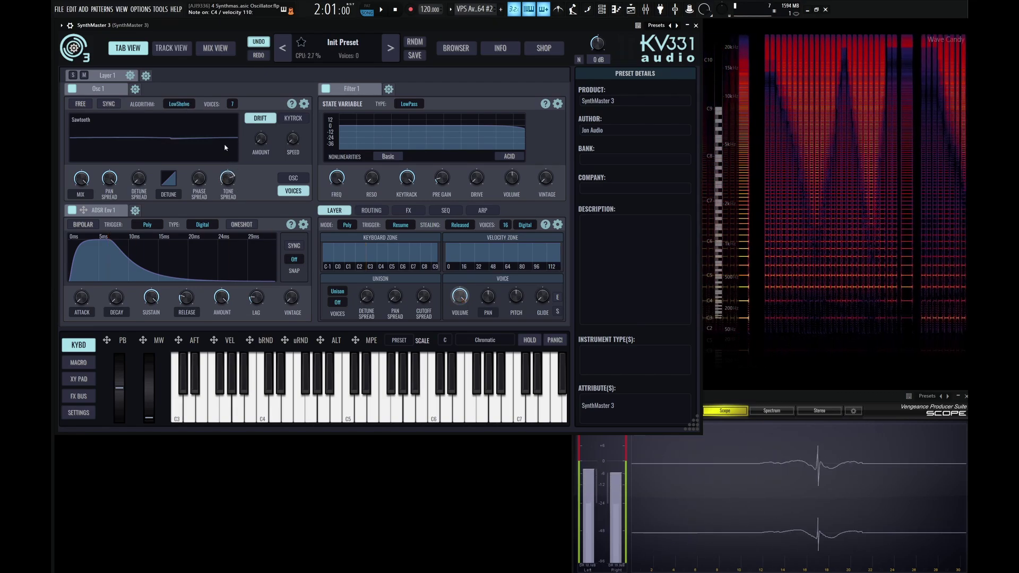
left_click(182, 104)
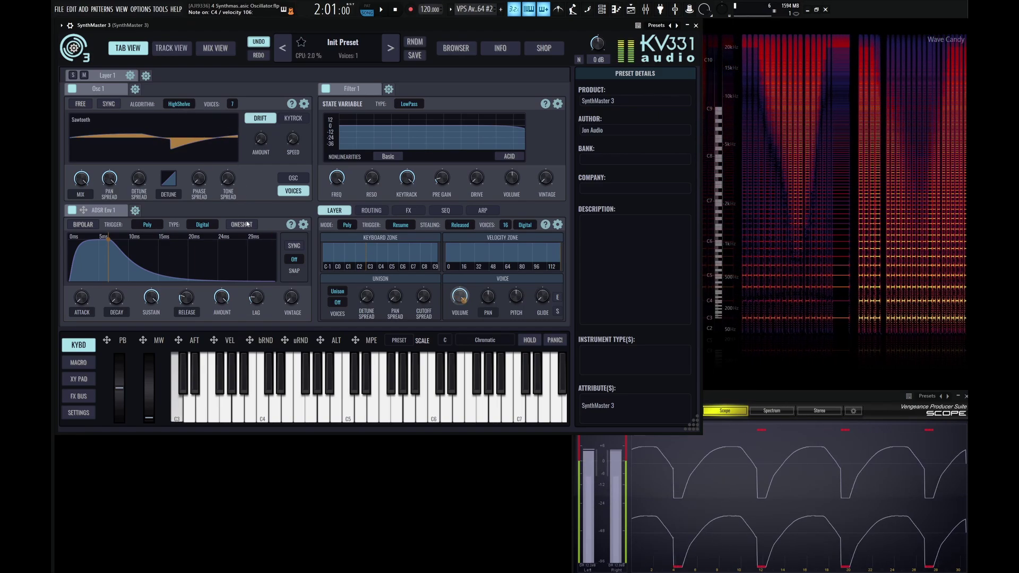
Step: Swap Osc 1's Mix control for the unison Type control and raise the Detune Spread slightly
right_click(83, 196)
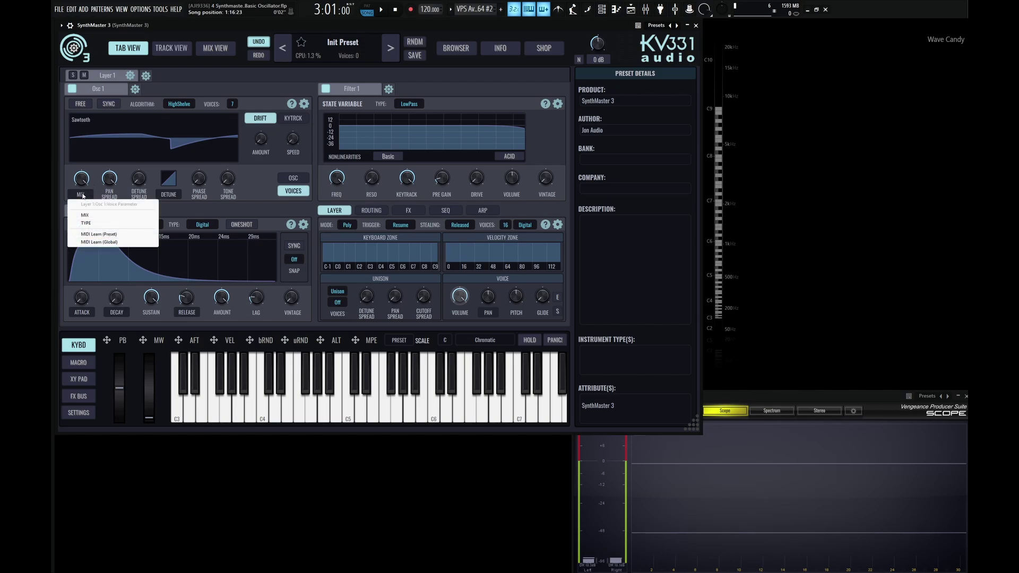
left_click(92, 223)
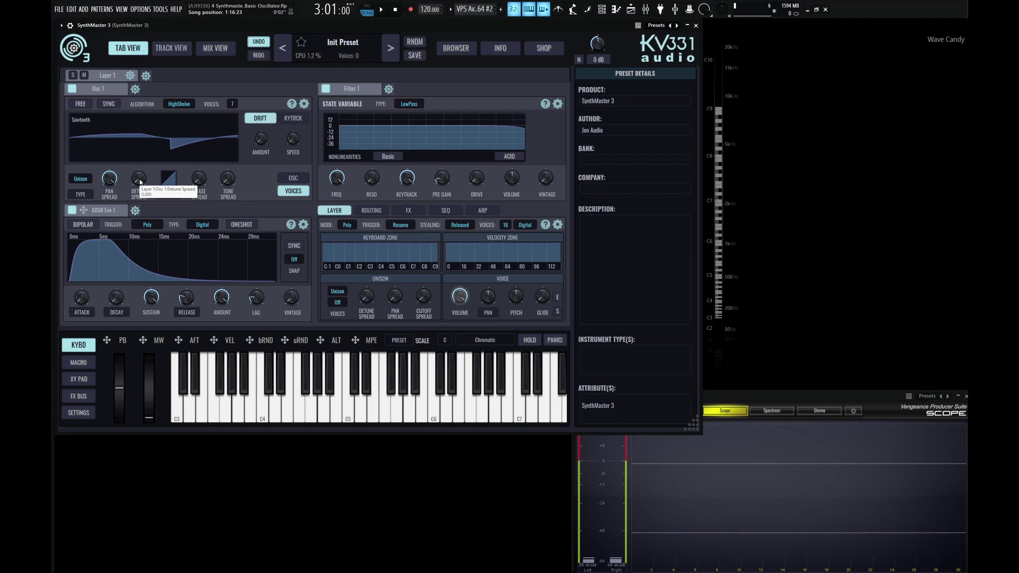
left_click_drag(139, 181, 140, 176)
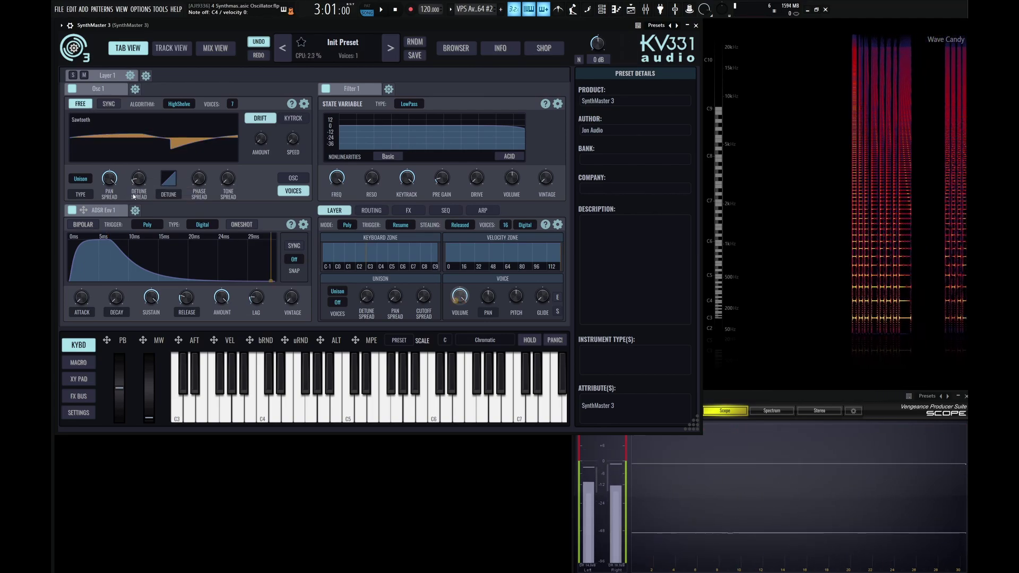
Step: Try the 5th and 2 Octave unison types on Osc 1 while playing notes
left_click(79, 180)
left_click(95, 208)
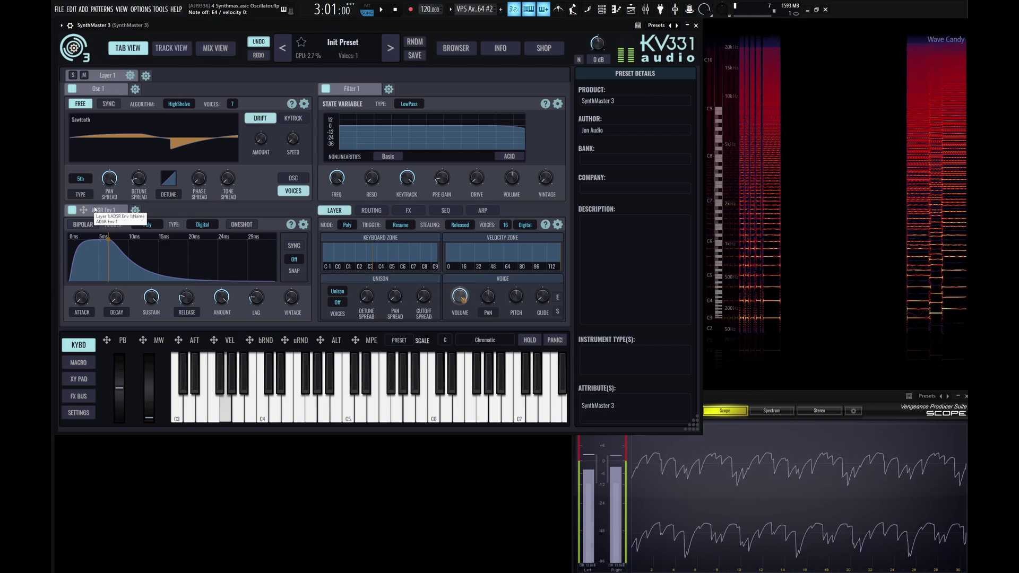
left_click(81, 183)
mouse_move(96, 219)
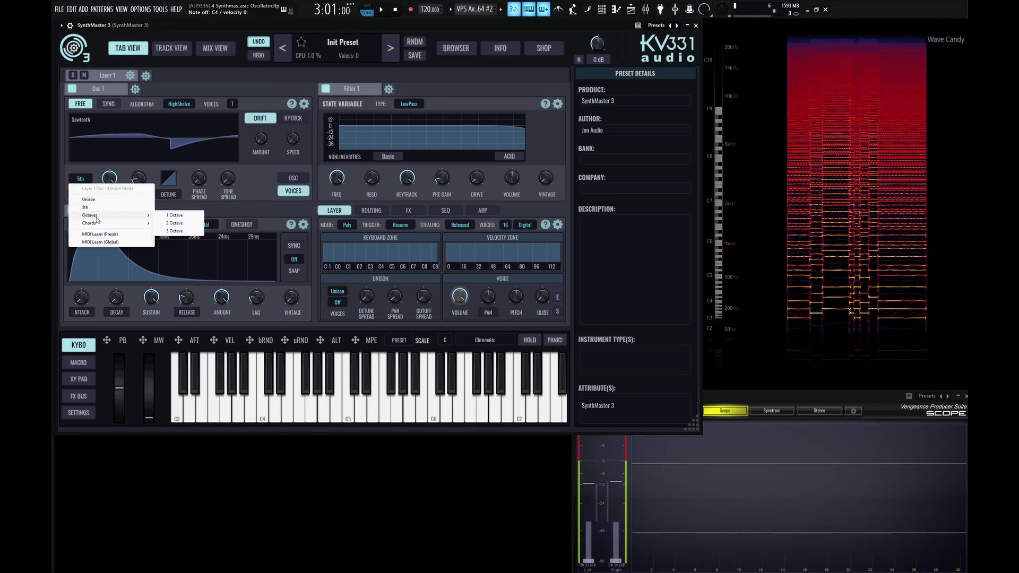
left_click(176, 223)
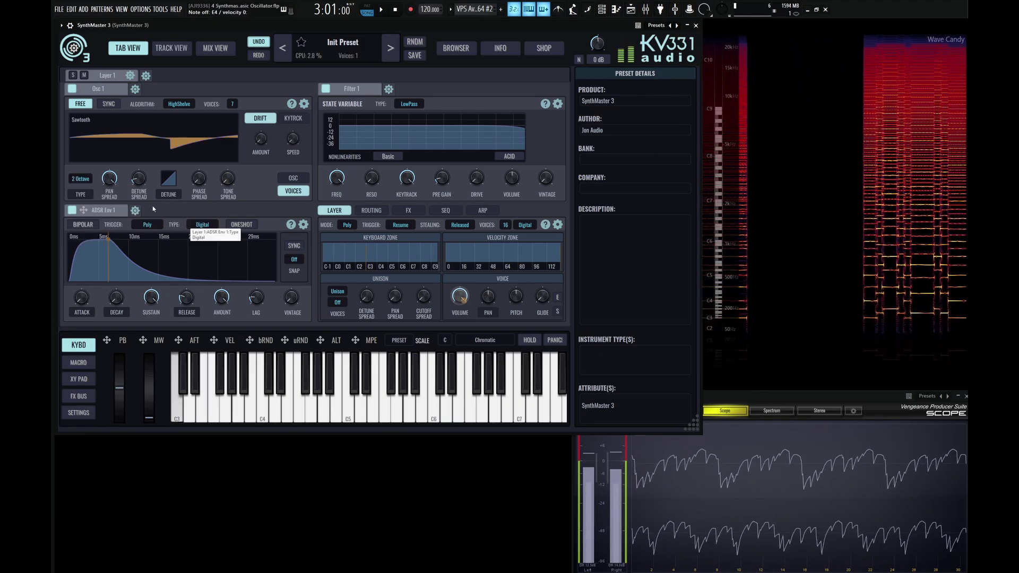
Step: Try the Major and Minor 7th chord unison types on Osc 1 while playing notes, and adjust Filter 1's Freq
left_click(86, 179)
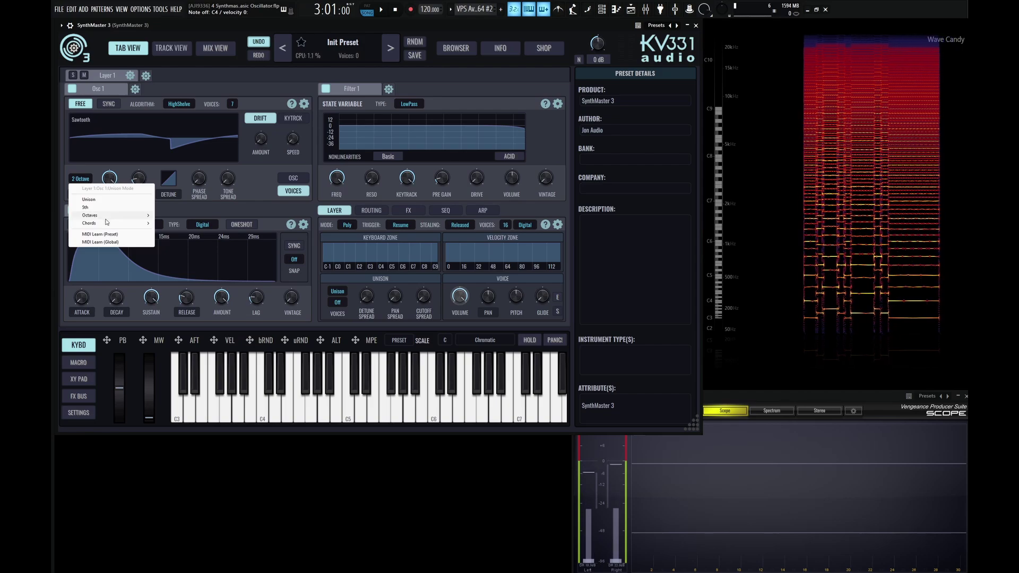
mouse_move(105, 223)
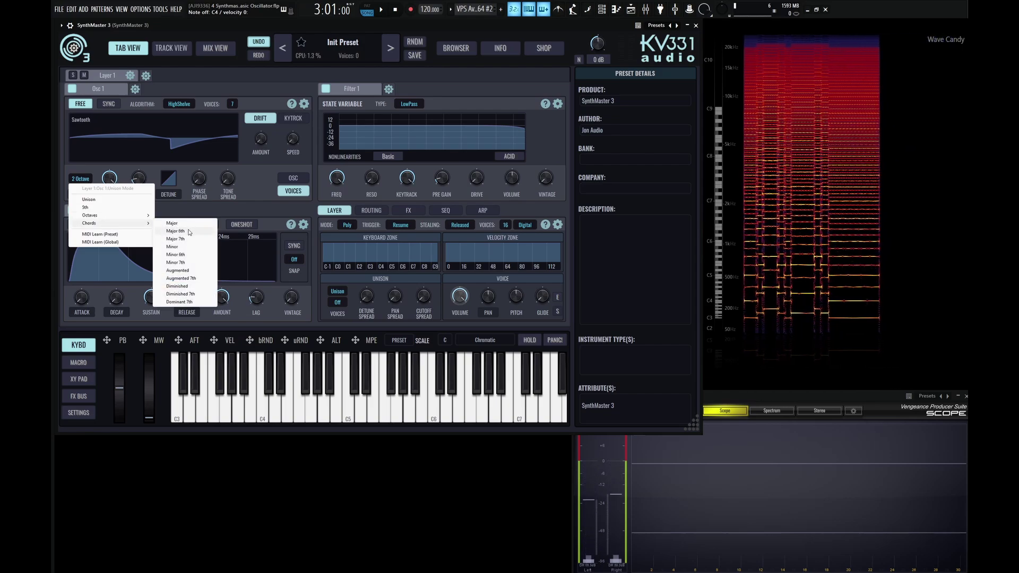
left_click(189, 226)
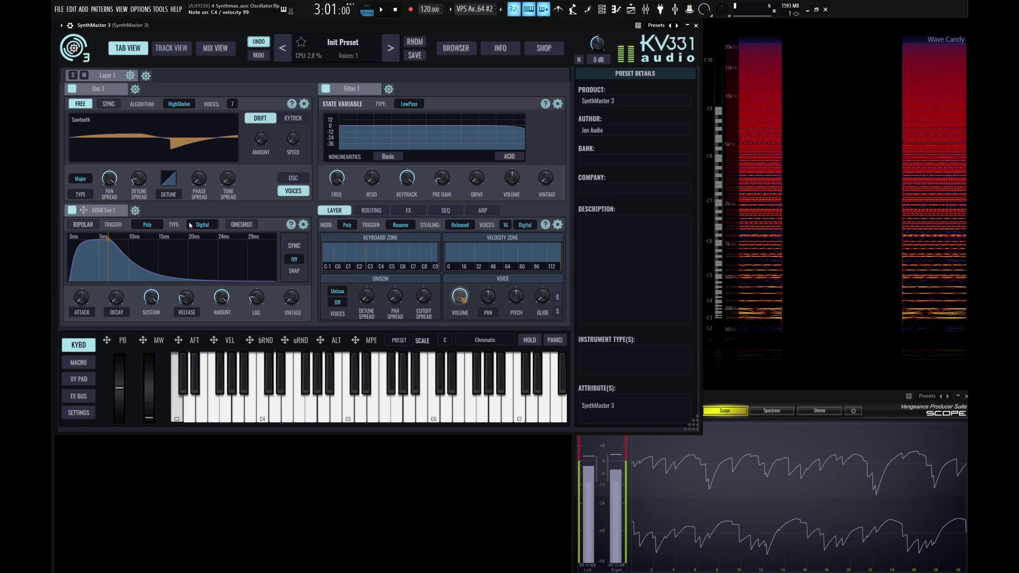
right_click(81, 179)
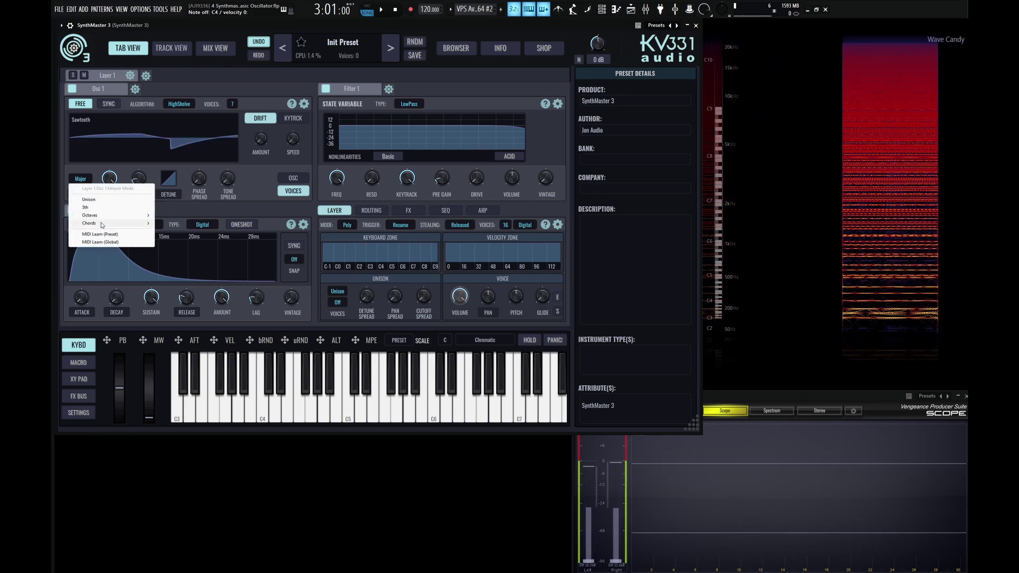
mouse_move(103, 225)
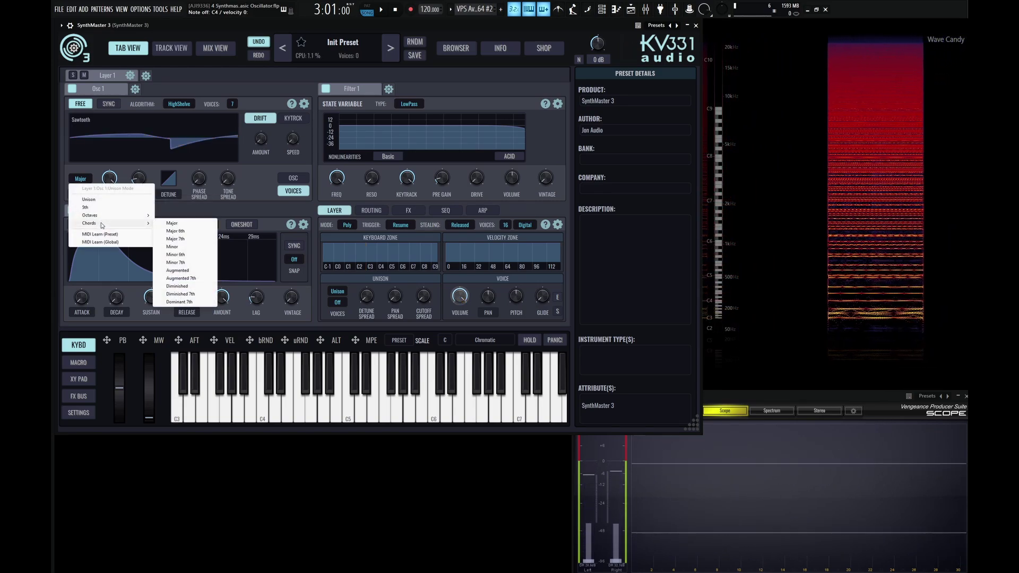
left_click(199, 263)
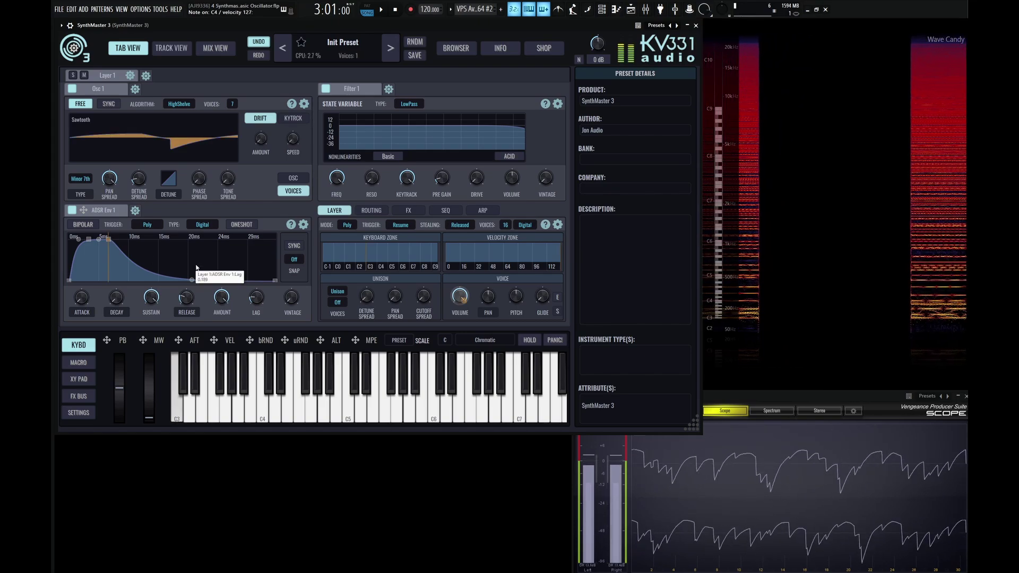
left_click_drag(336, 179, 354, 156)
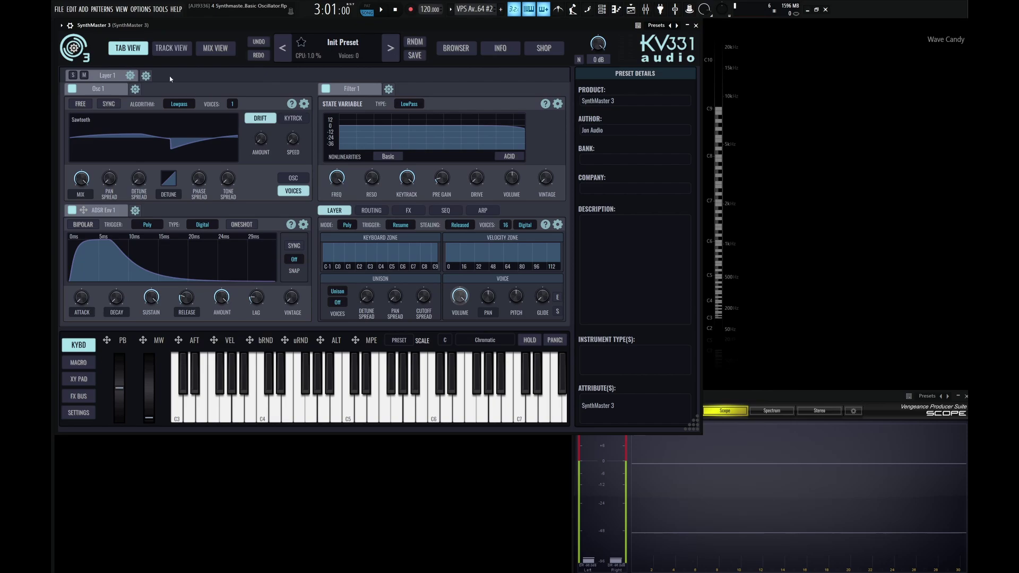
Step: Load the Saw Down basic shape into Osc 1 and into a newly added basic Osc 2
left_click(158, 134)
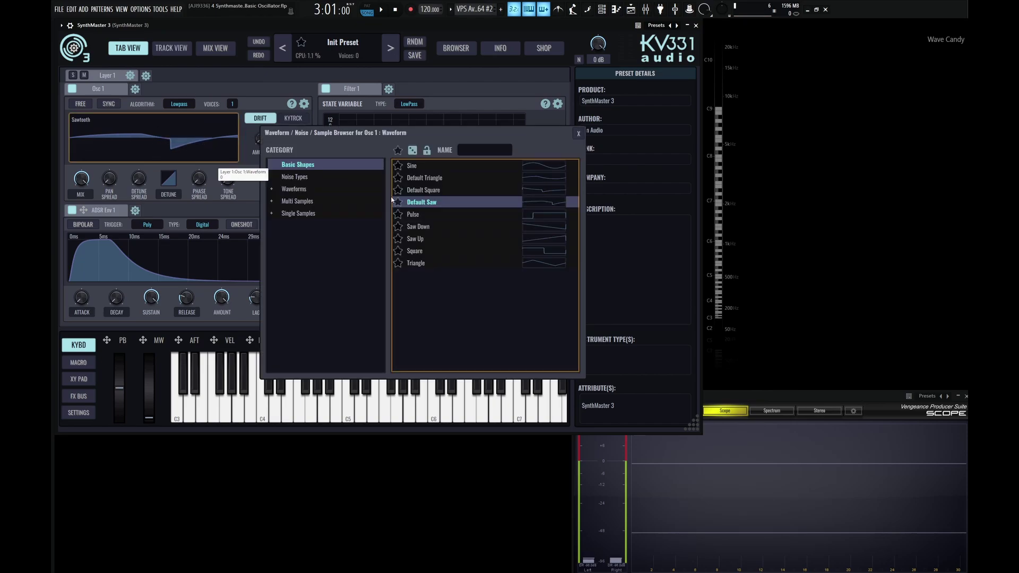
left_click(434, 225)
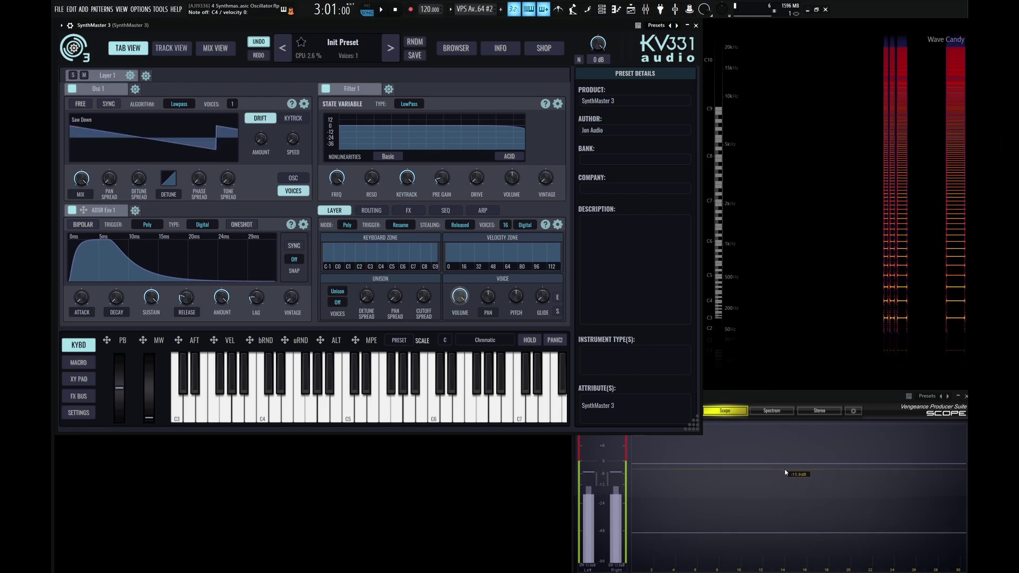
left_click(135, 89)
mouse_move(152, 101)
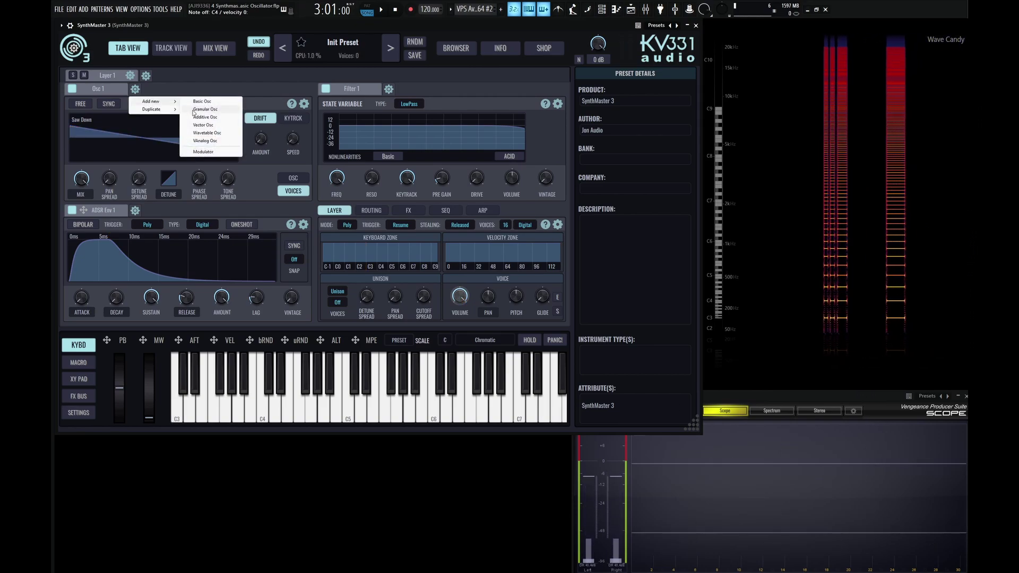
left_click(218, 111)
left_click(218, 122)
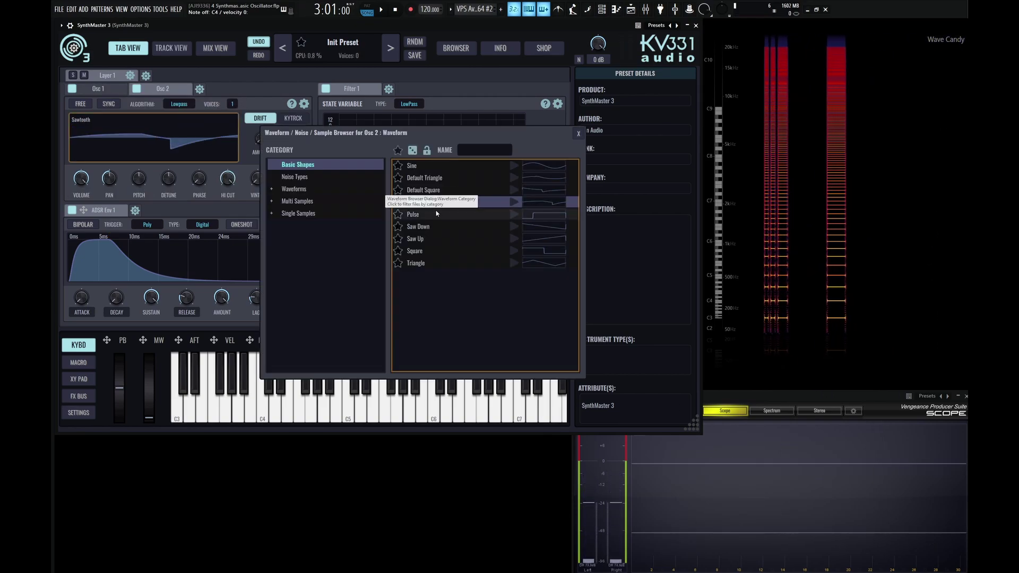
left_click(433, 228)
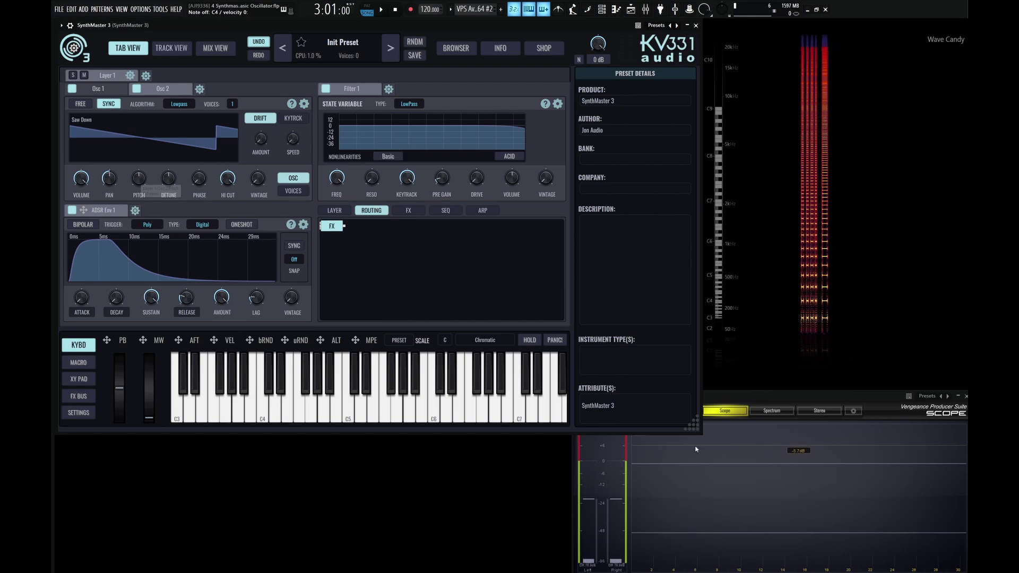
Step: Sweep Osc 2's Pitch with Sync on while playing a note, return it to 0.0 semitones, and toggle Osc 2
mouse_move(621, 448)
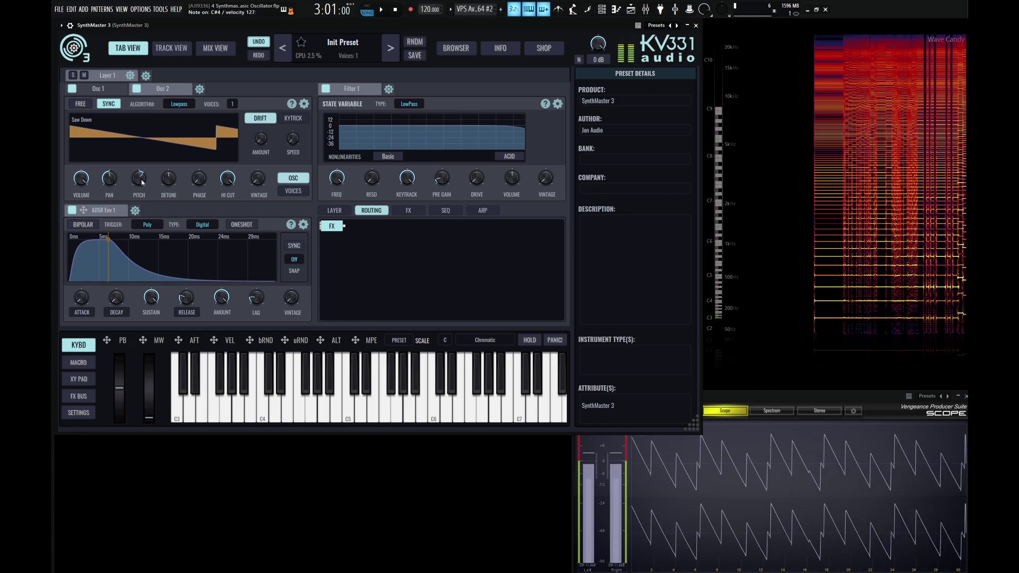
left_click_drag(141, 174, 157, 188)
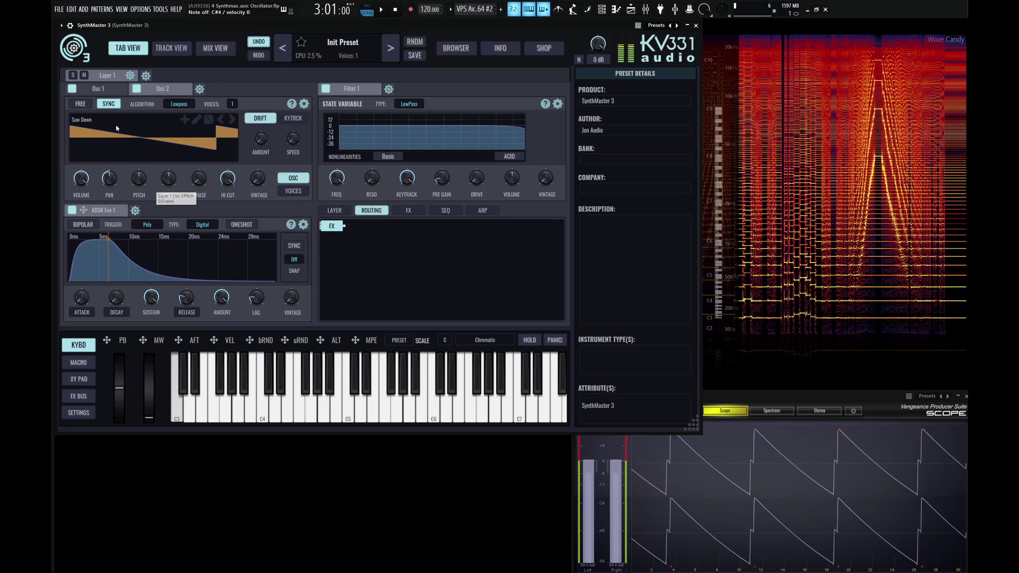
left_click(138, 91)
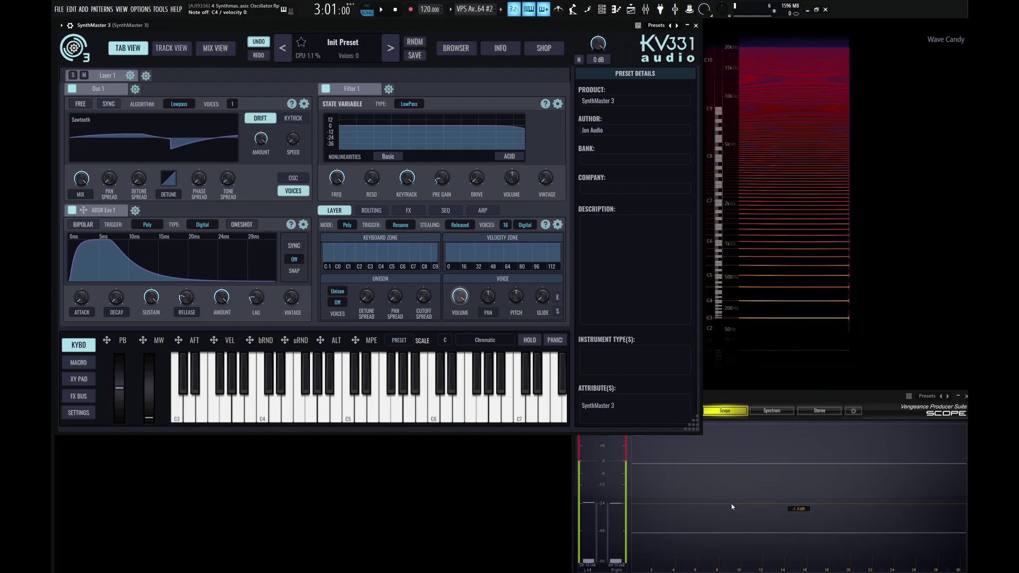
Step: Raise Osc 1's Drift Amount to maximum and vary the Drift Speed while playing notes
mouse_move(193, 114)
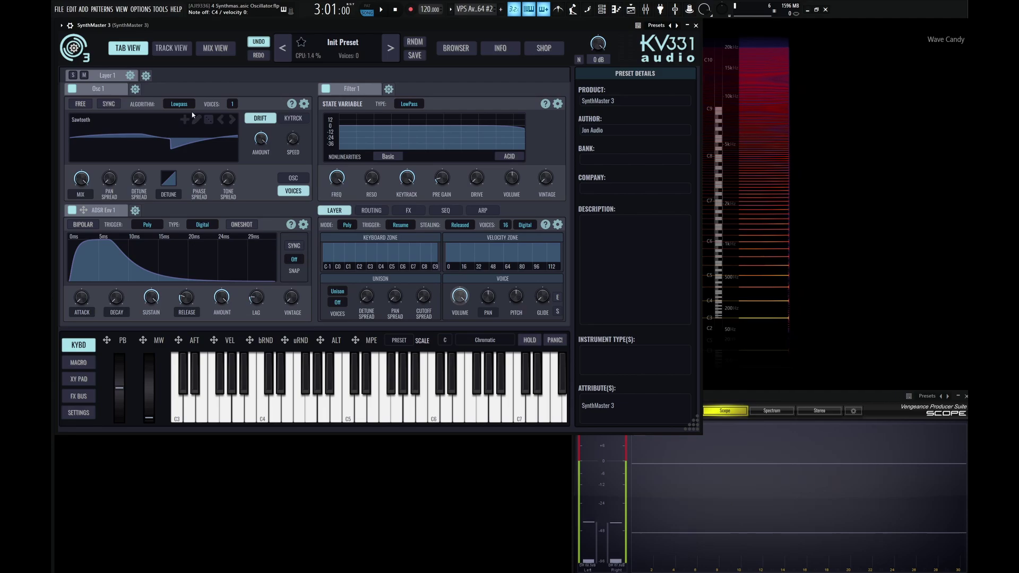
mouse_move(273, 274)
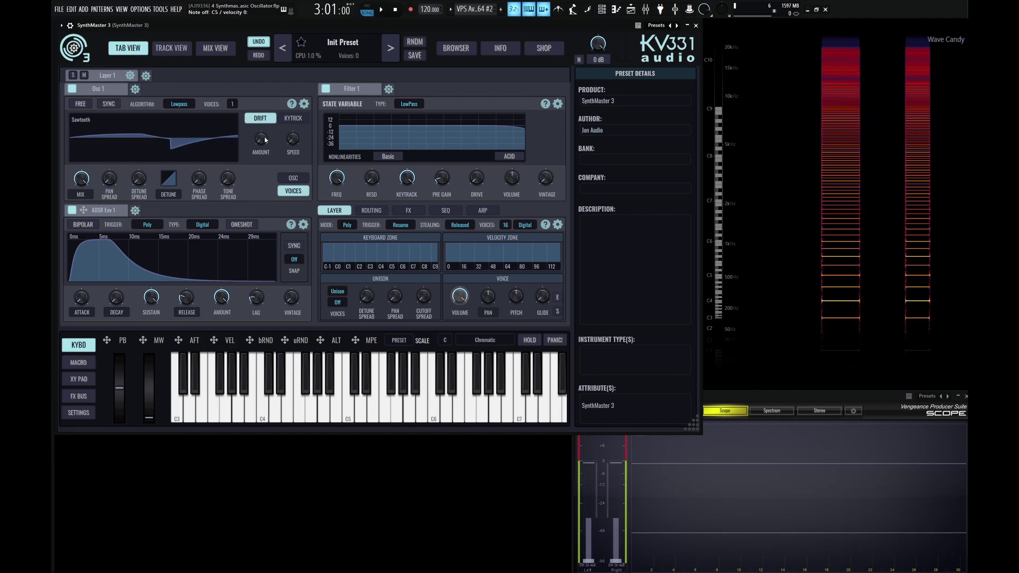
left_click_drag(263, 141, 257, 84)
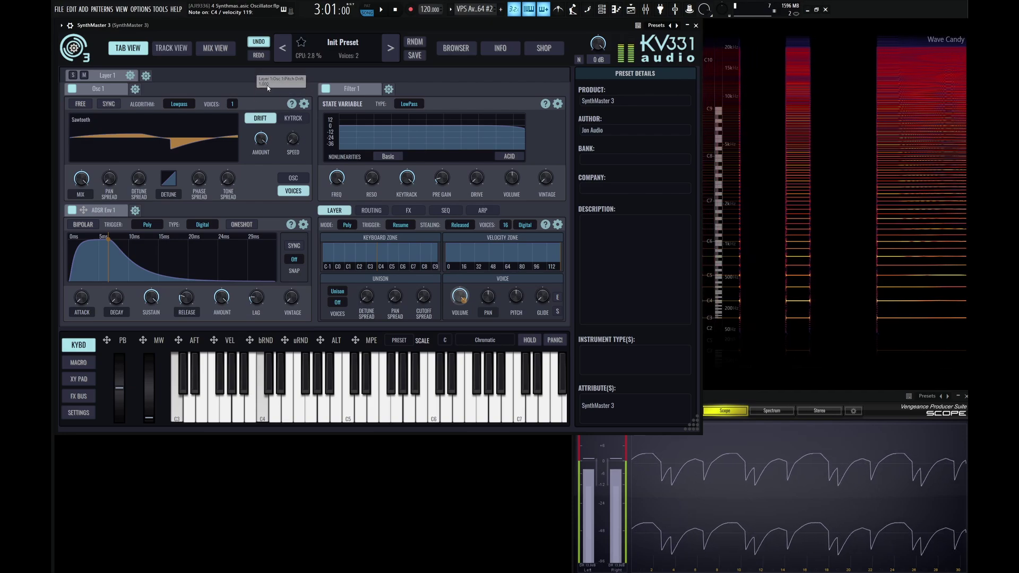
mouse_move(261, 140)
left_mouse_down()
mouse_move(265, 168)
mouse_move(257, 147)
left_mouse_up()
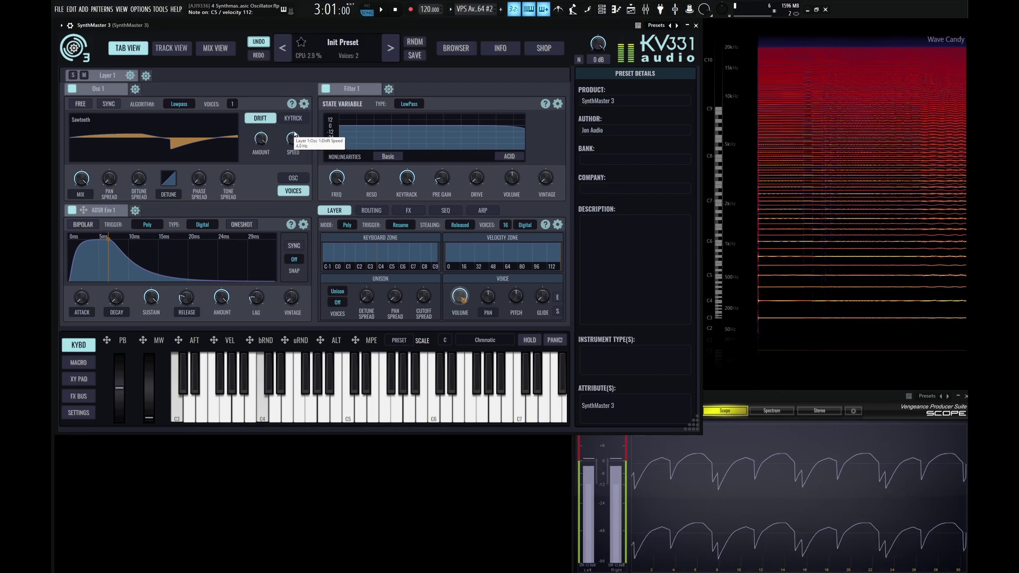
left_click_drag(296, 111, 311, 190)
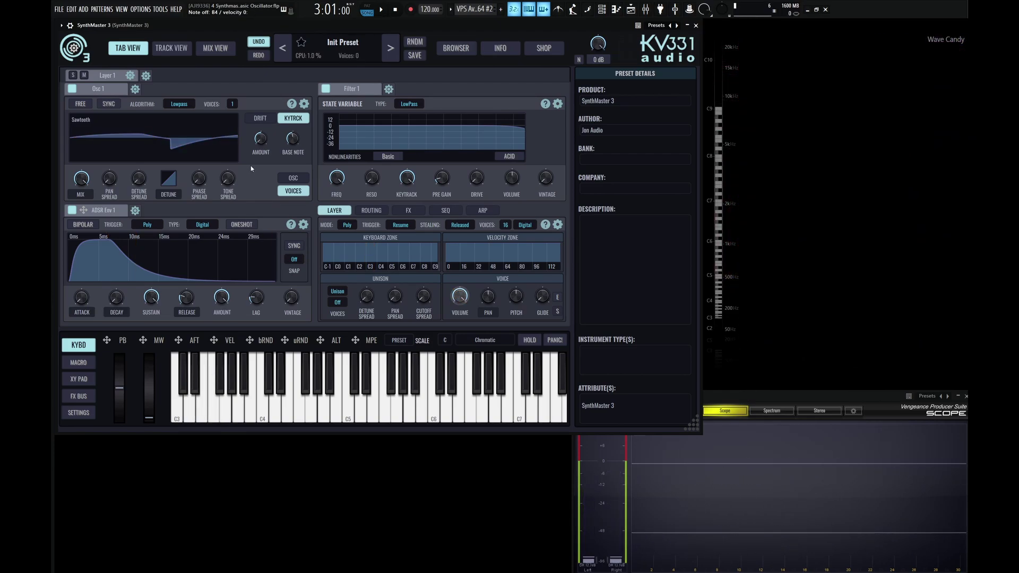
Step: Set Osc 1's KeyTrack Amount to 0 and adjust the KeyTrack Base Note
right_click(261, 140)
left_click(315, 164)
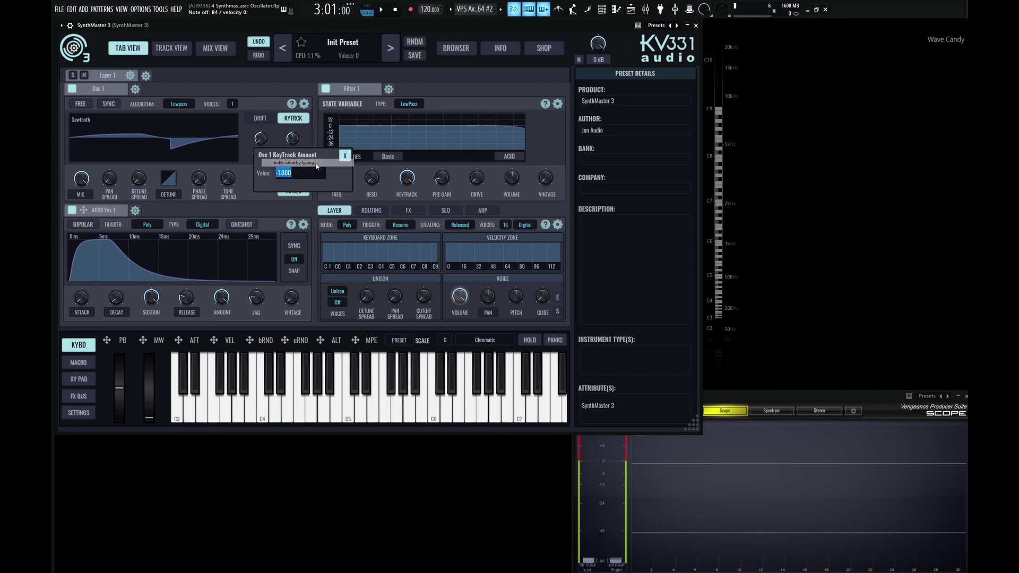
type("0")
key("Return")
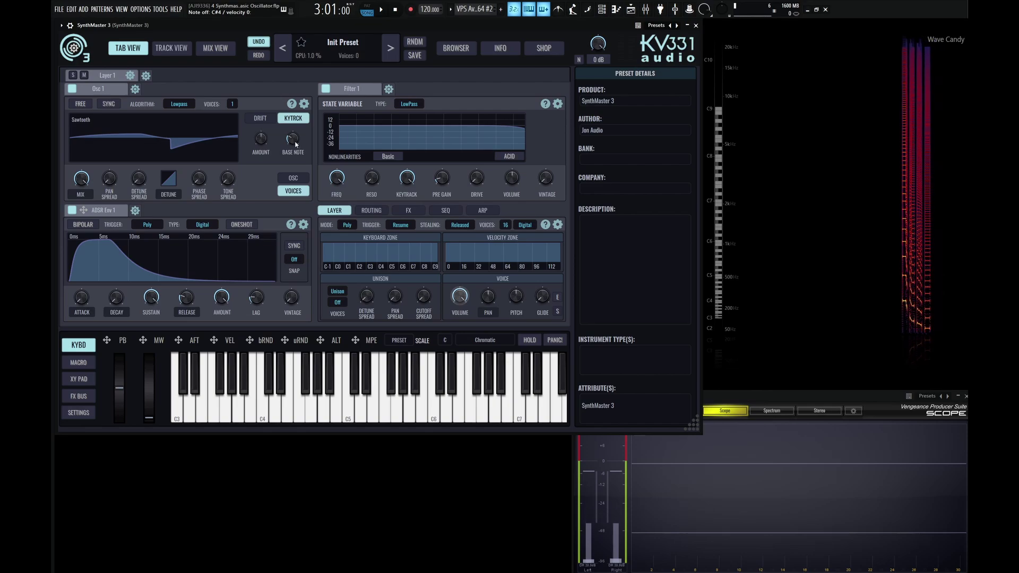
mouse_move(294, 148)
left_click_drag(294, 147, 293, 138)
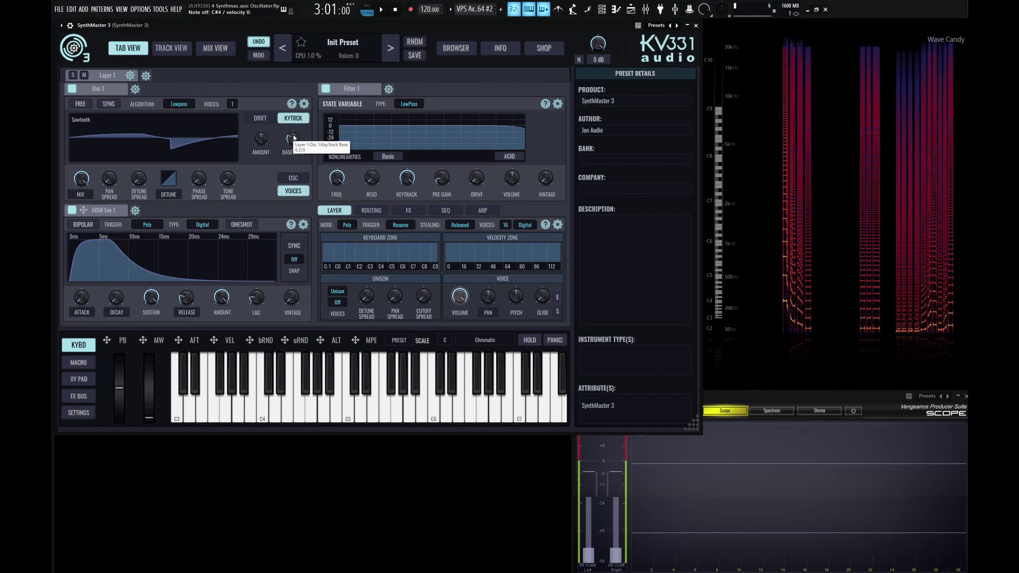